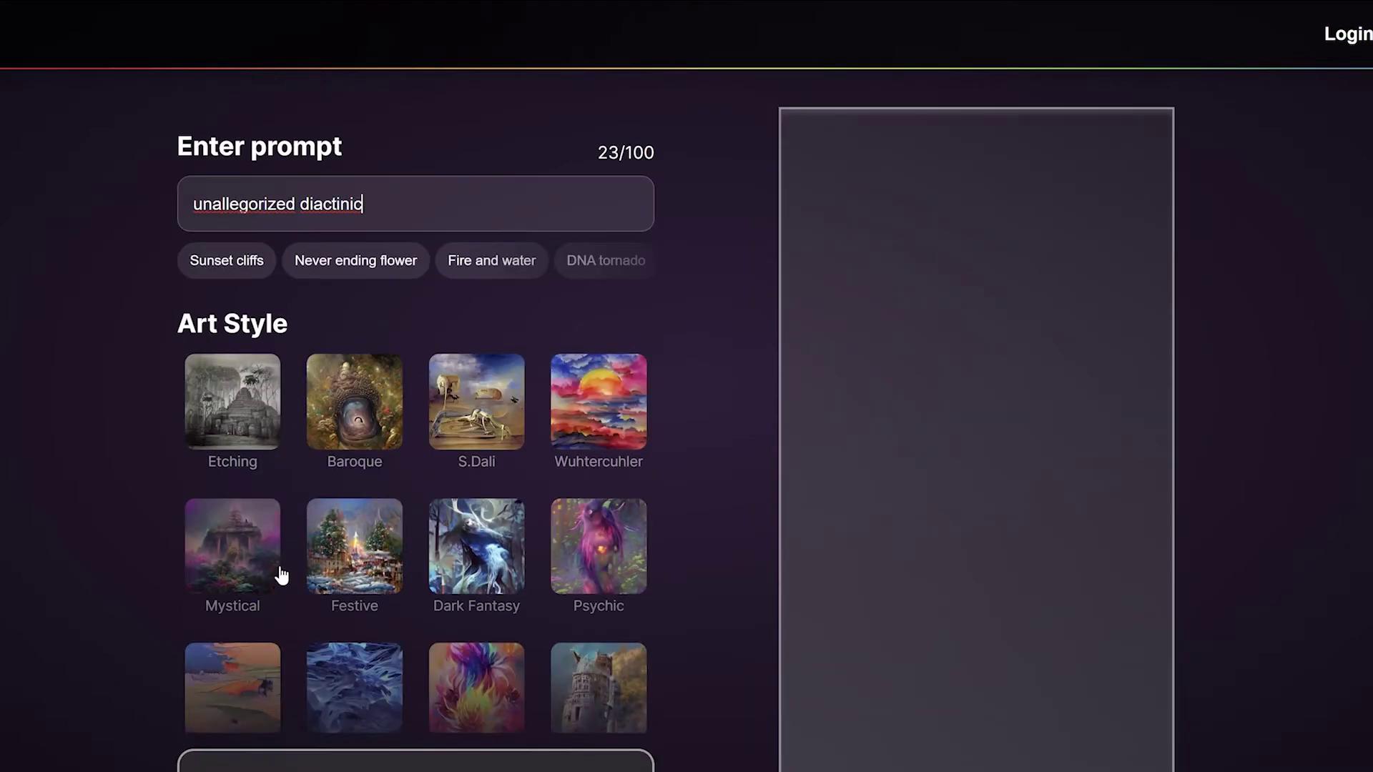
Choose the Steampunk and the Synthwave art styles in turn for the prompt "unallegorized diactinic".
scroll(275, 569, "down", 2)
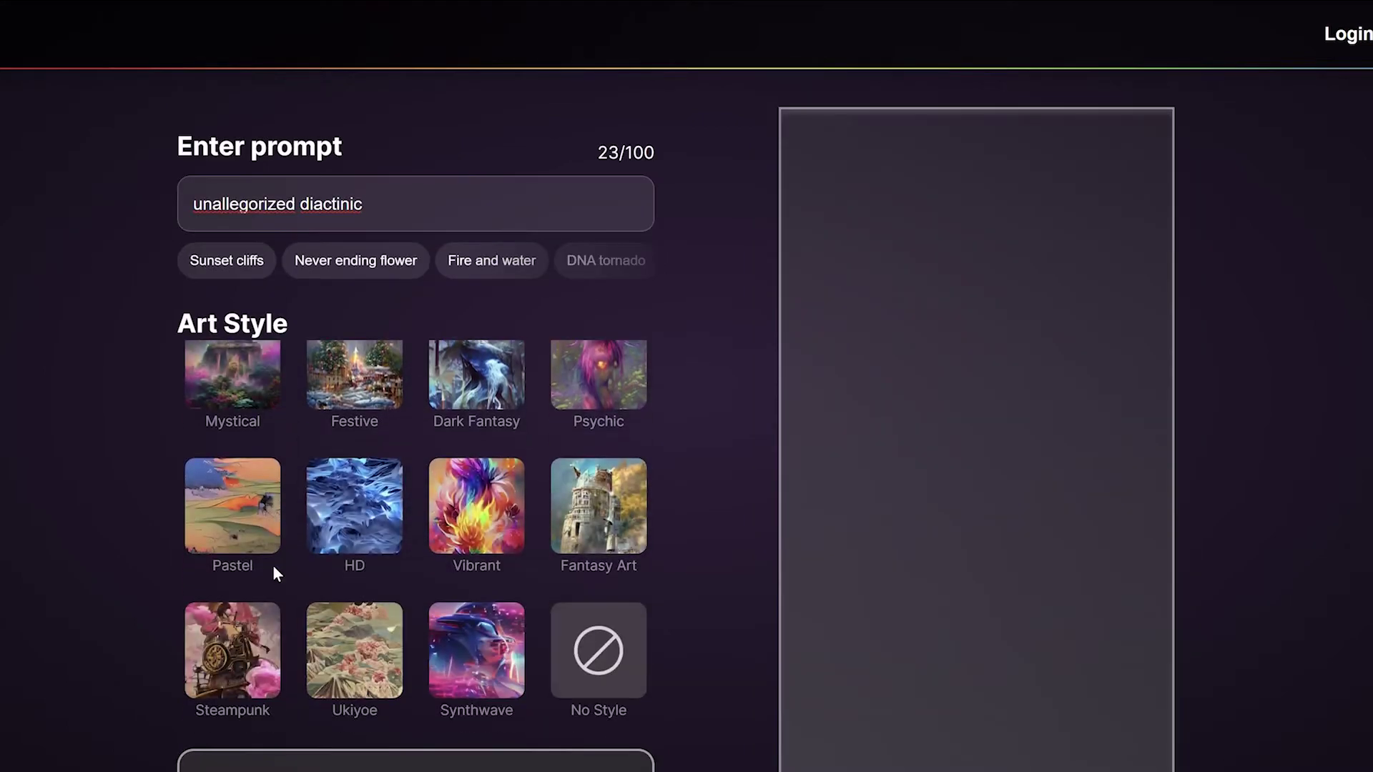
left_click(232, 651)
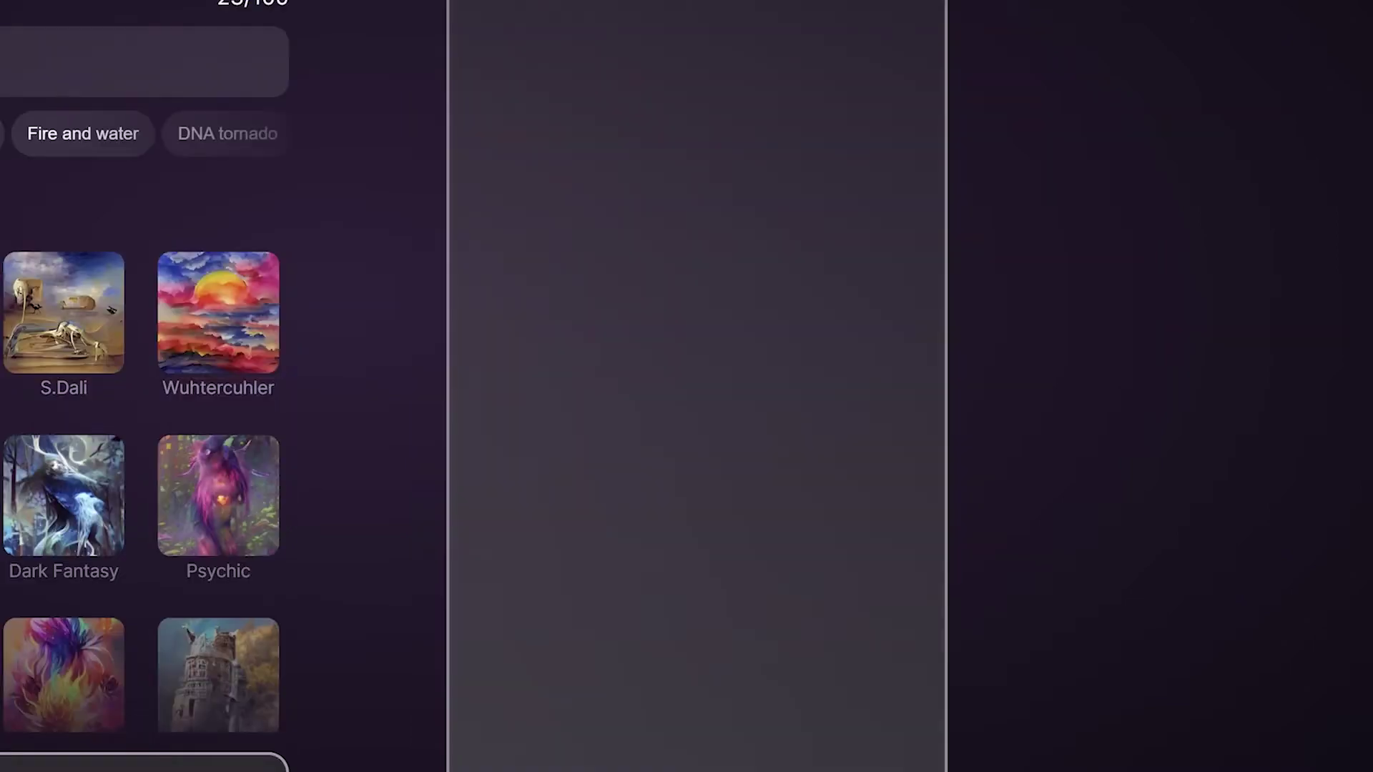
scroll(143, 429, "down", 3)
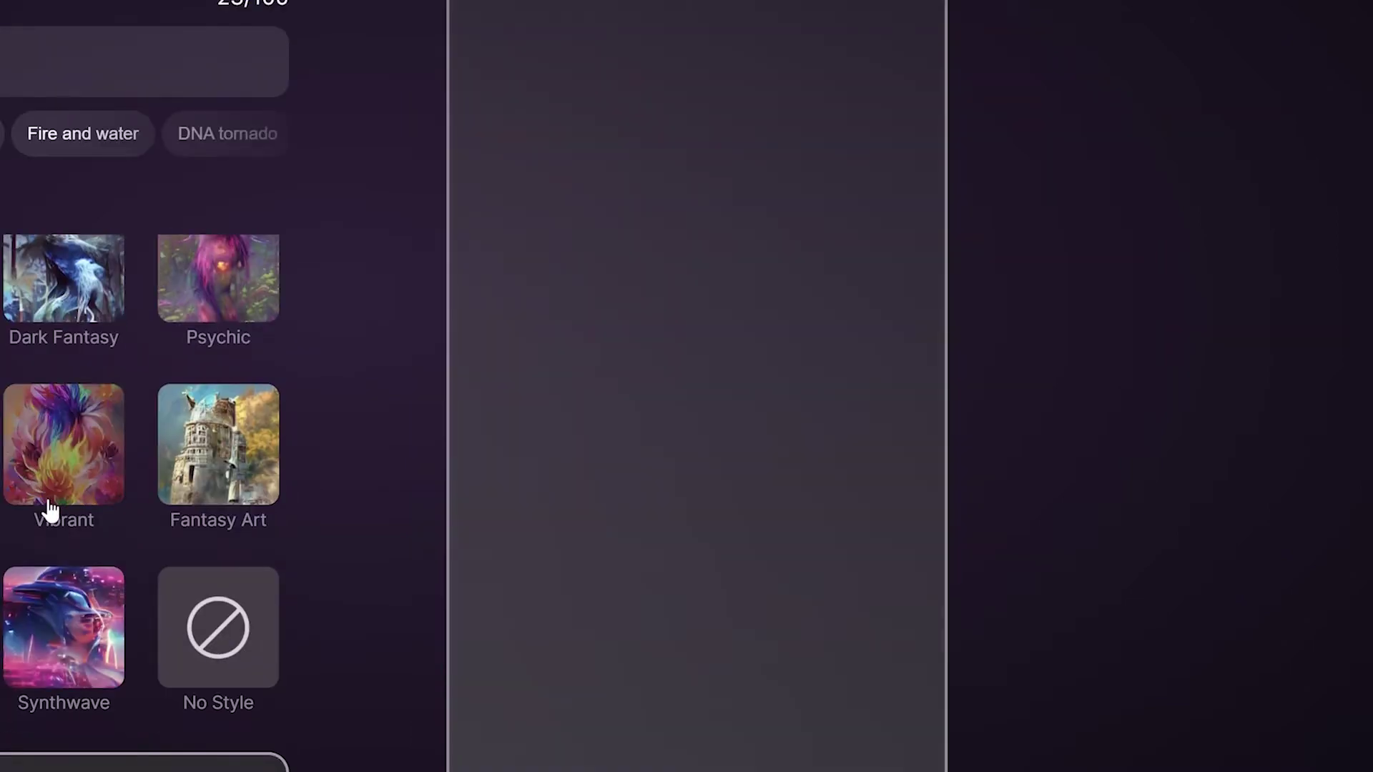
left_click(91, 607)
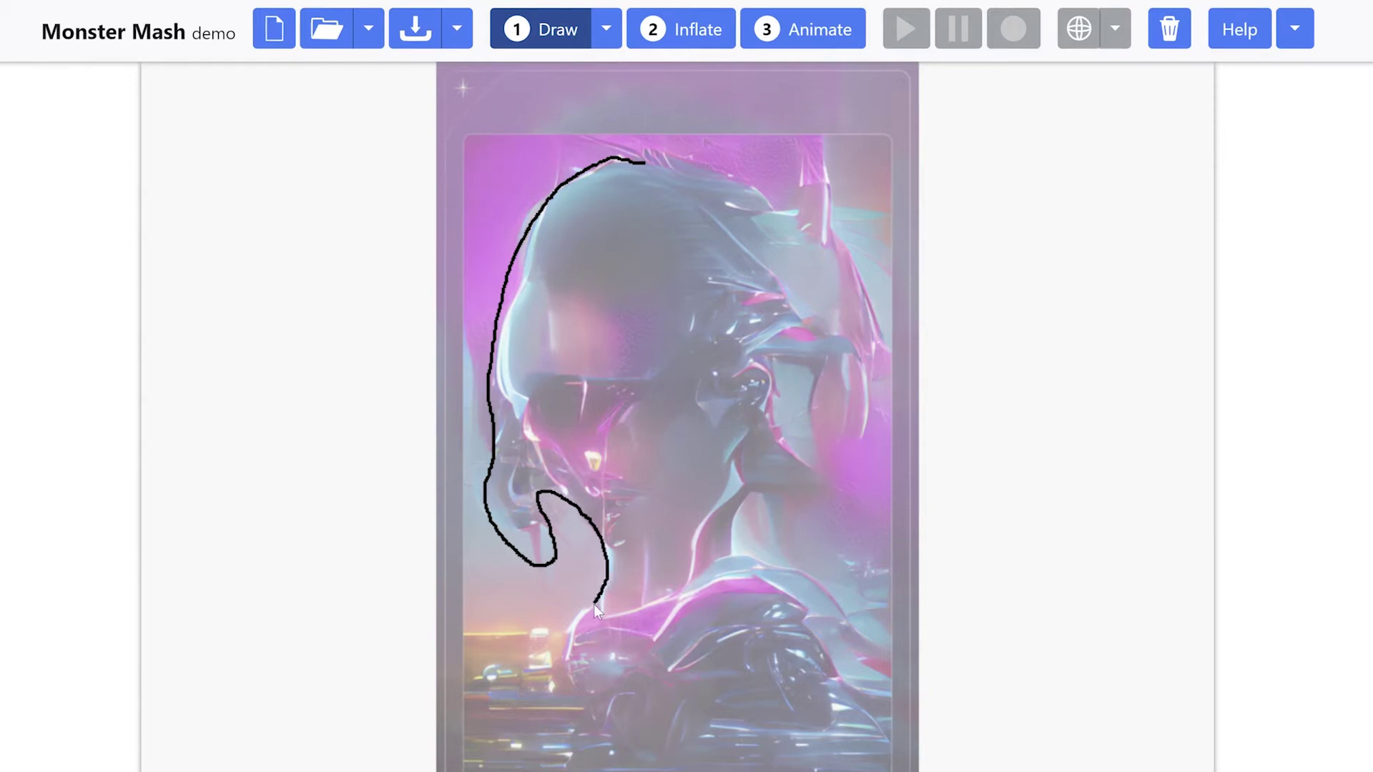
mouse_move(624, 751)
left_mouse_down()
mouse_move(659, 761)
mouse_move(697, 736)
left_mouse_up()
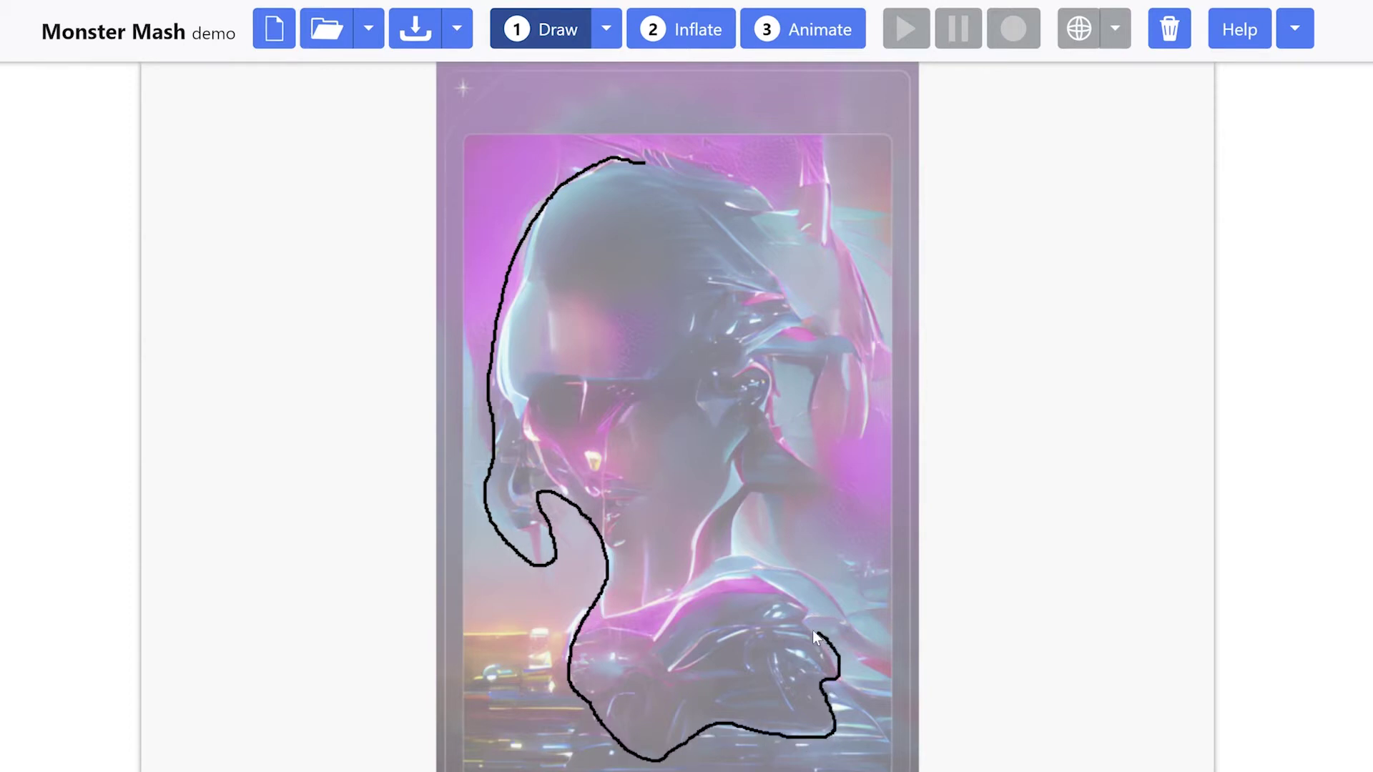
left_click_drag(800, 592, 727, 562)
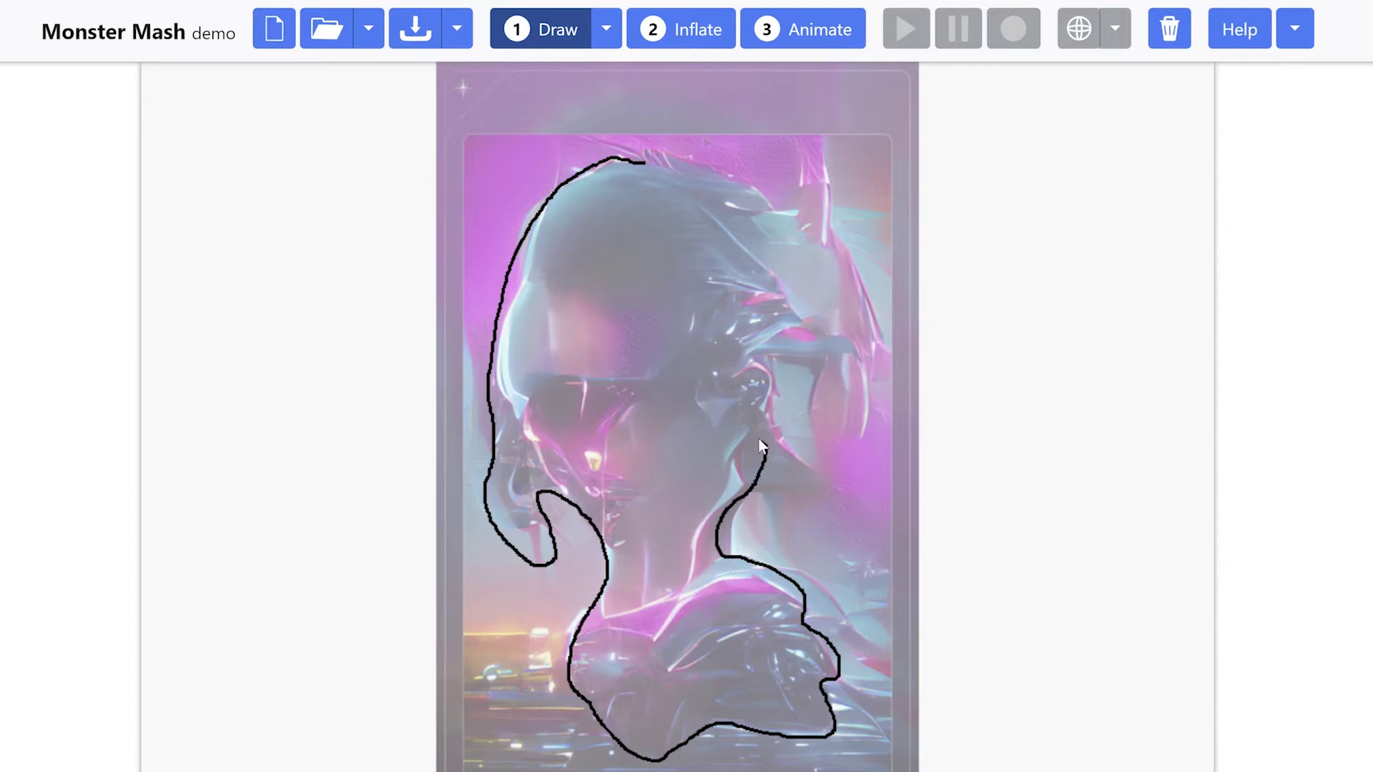
left_click_drag(782, 314, 793, 234)
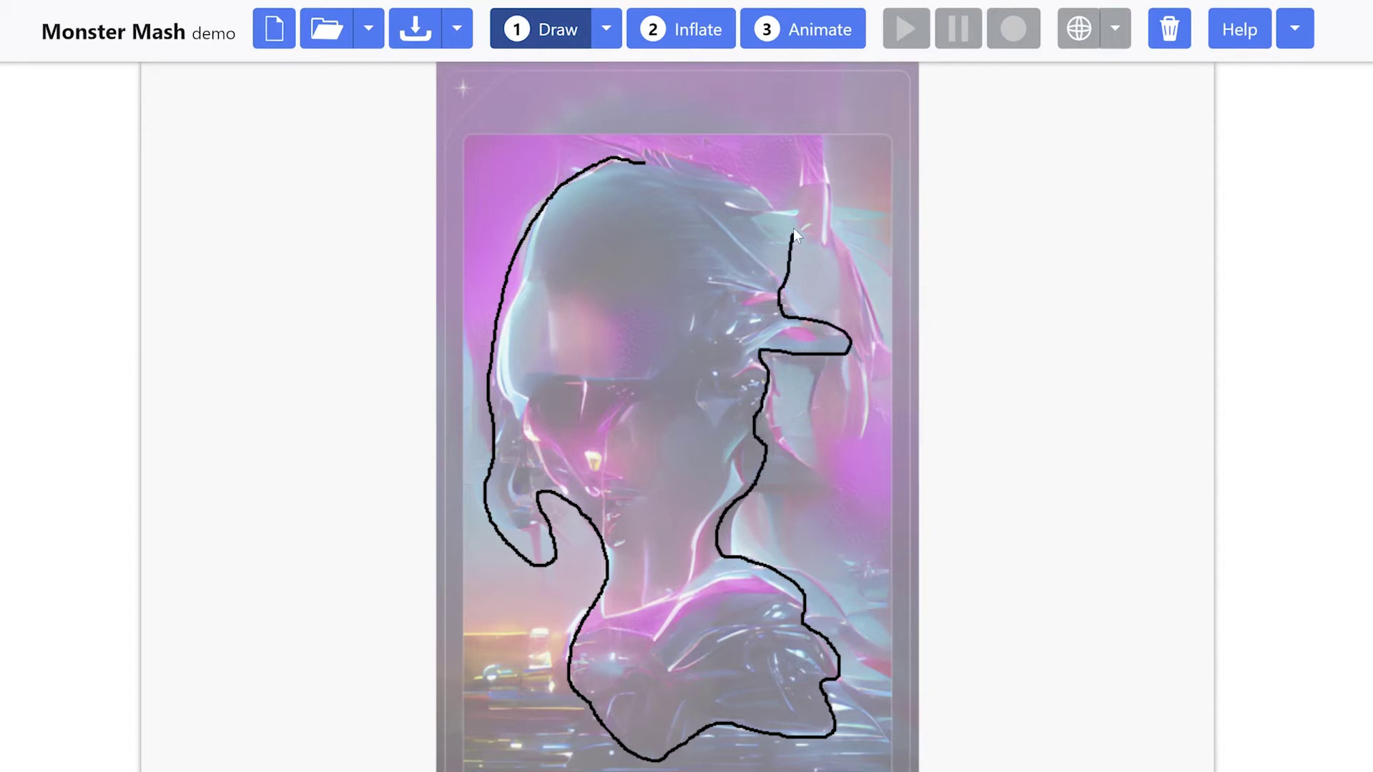
left_click_drag(643, 160, 647, 156)
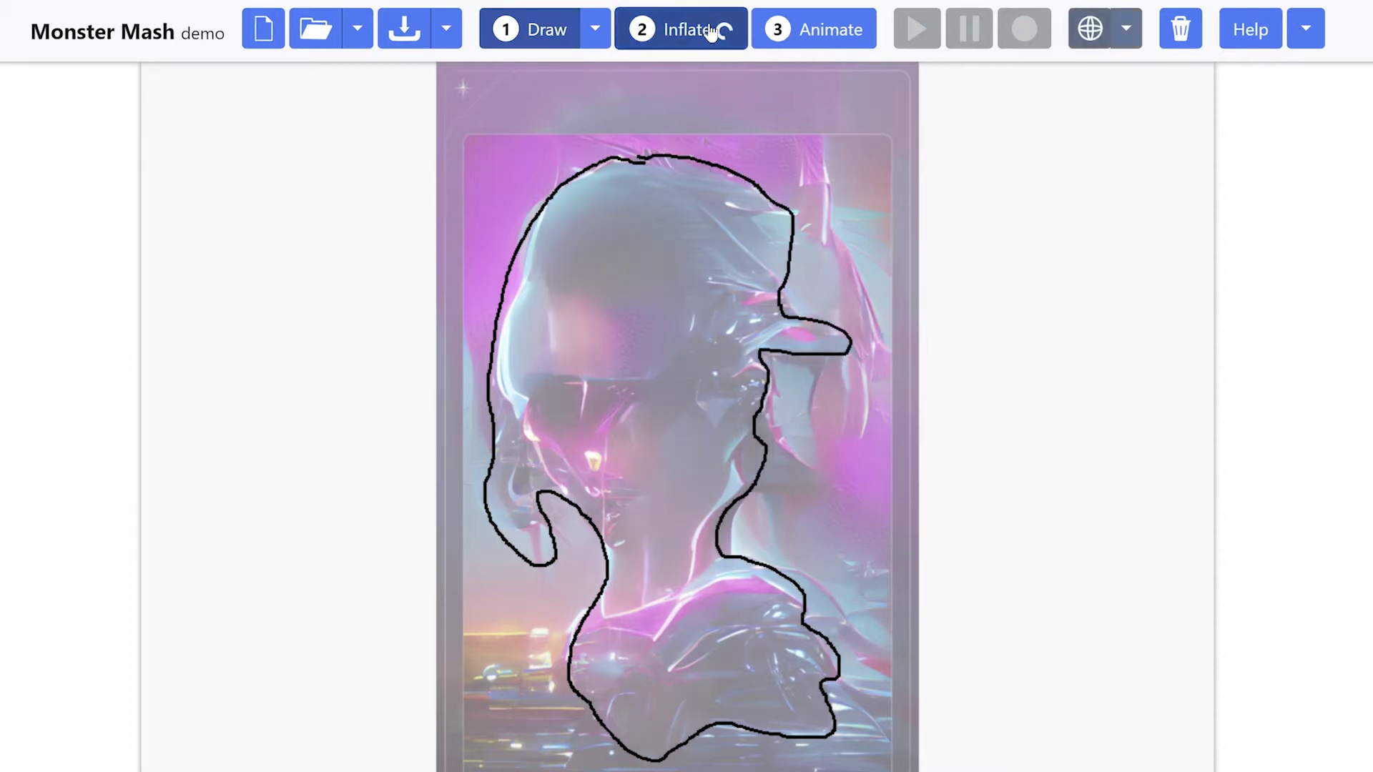
left_click(697, 30)
left_click_drag(666, 439, 629, 400)
left_click(1169, 29)
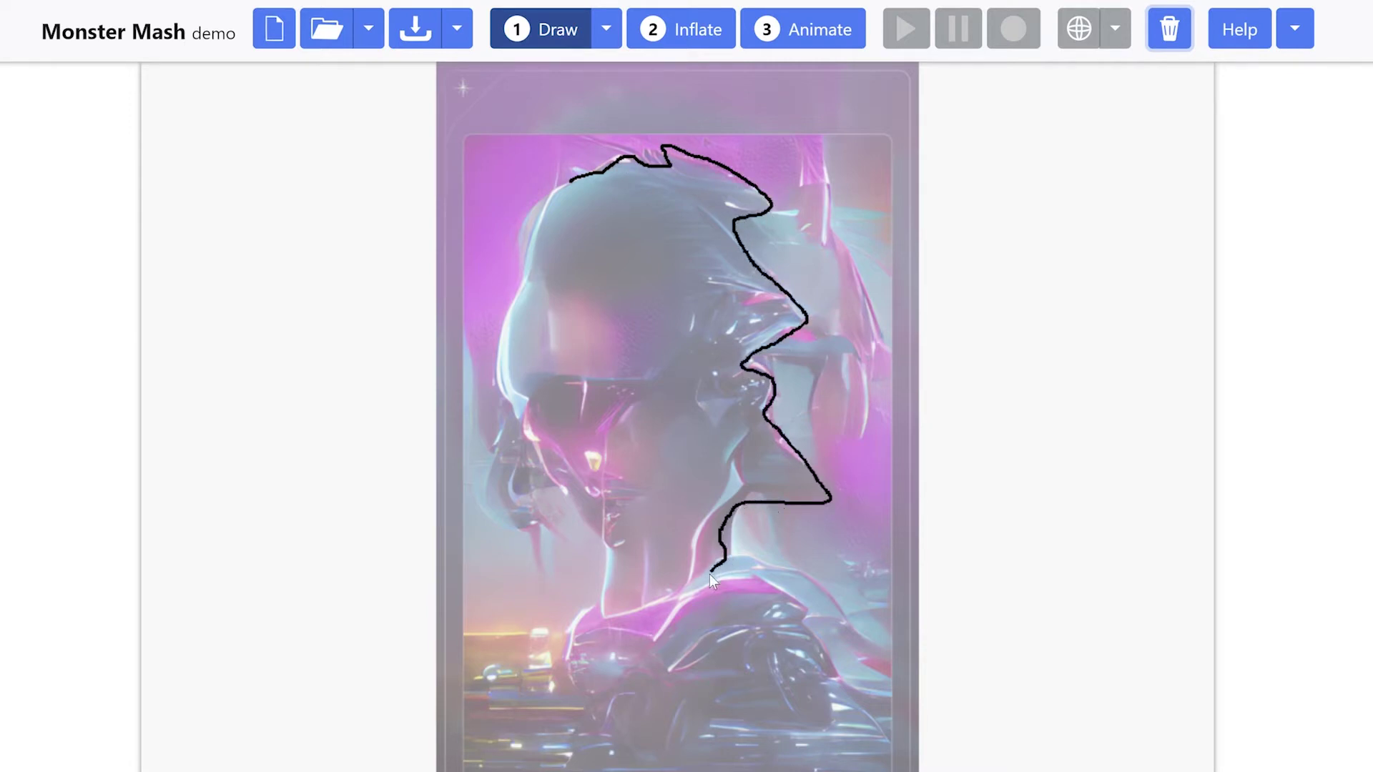
Outline the figure's head and neck without the shoulders, outline the dark eye area, and inflate the drawing into a 3D model.
mouse_move(607, 616)
left_mouse_down()
mouse_move(602, 535)
mouse_move(554, 481)
left_mouse_up()
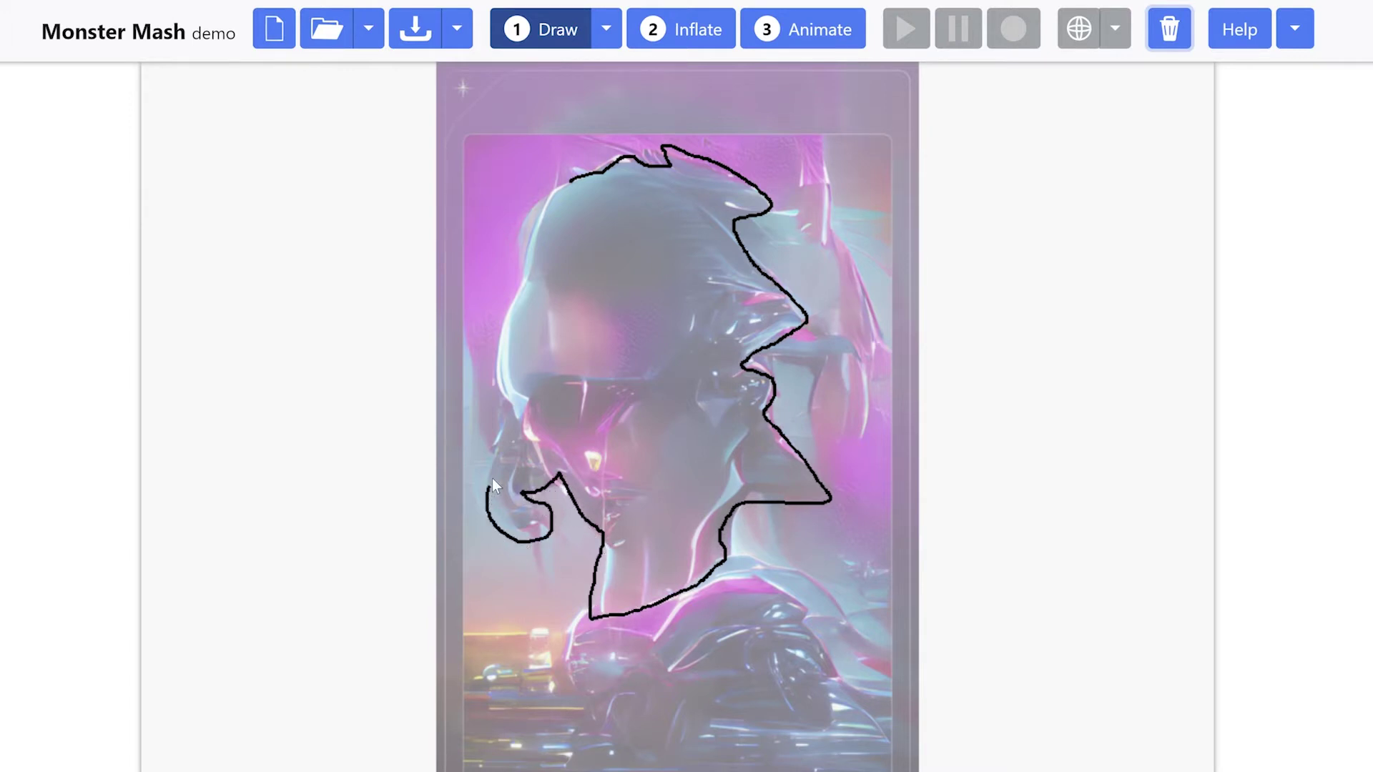
left_click_drag(501, 384, 522, 292)
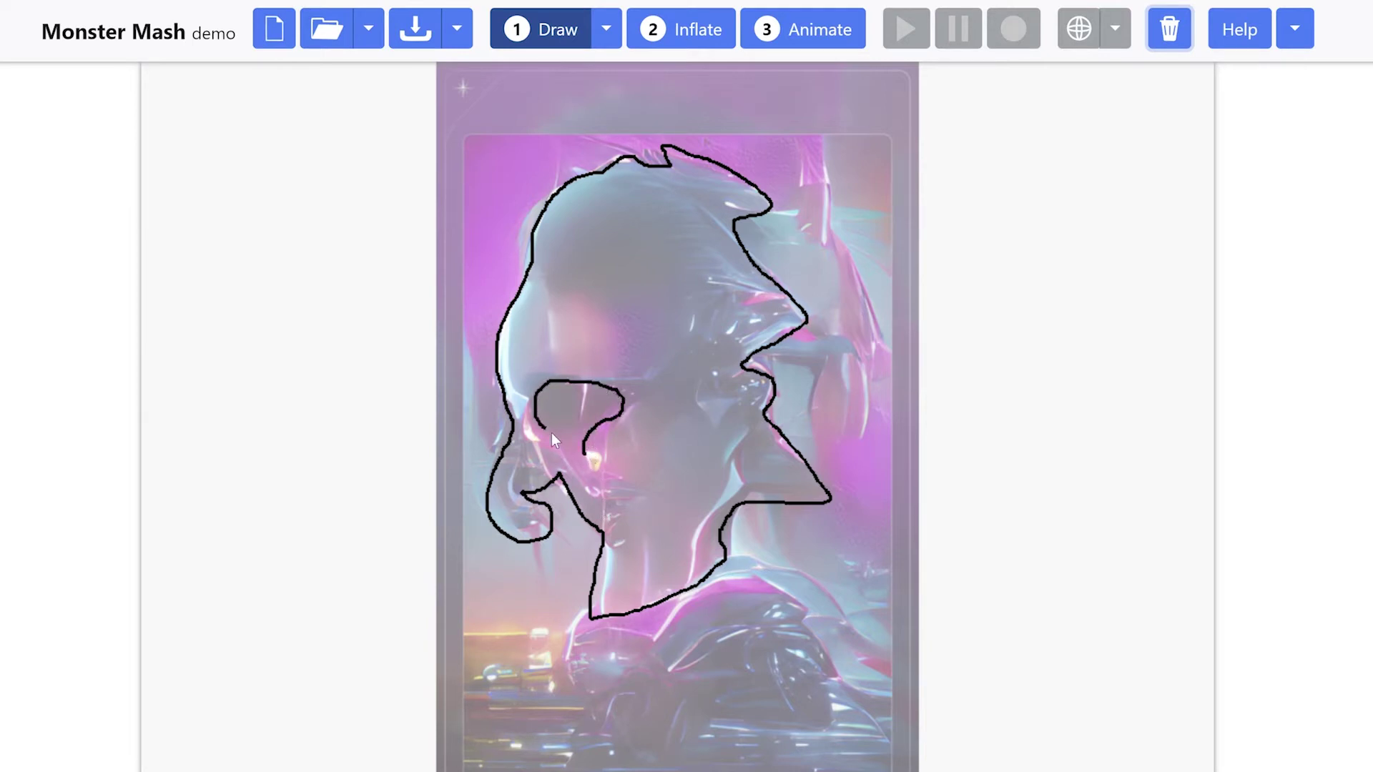
left_click(581, 406)
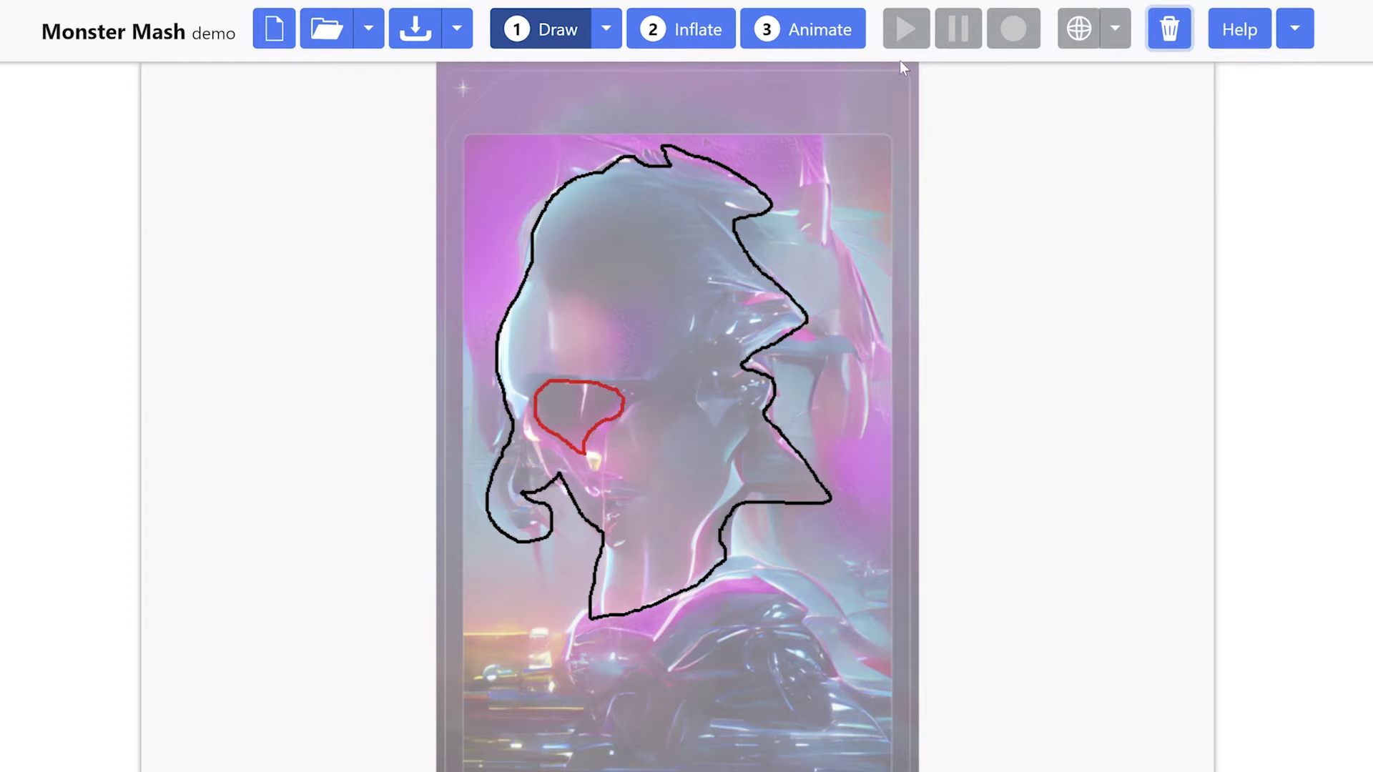
left_click(688, 32)
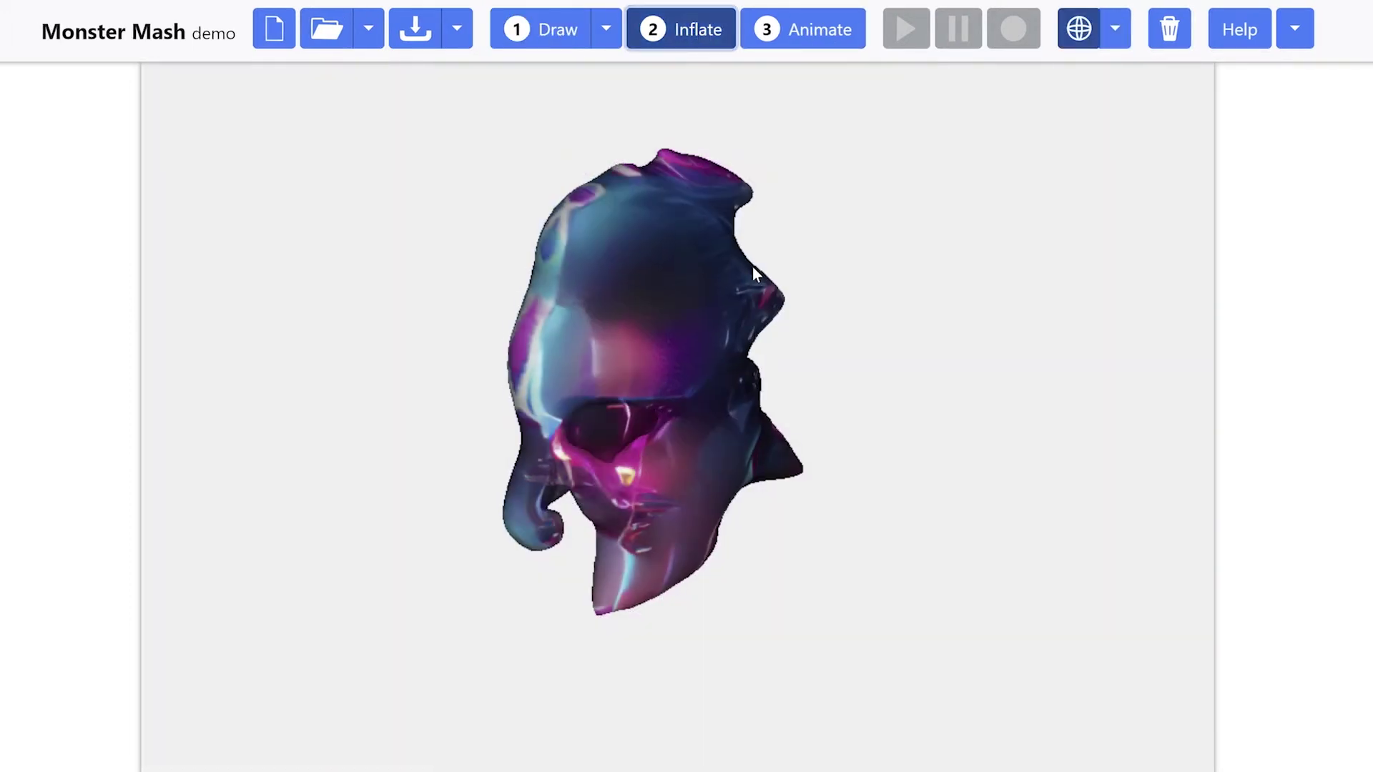
left_click_drag(653, 465, 1005, 471)
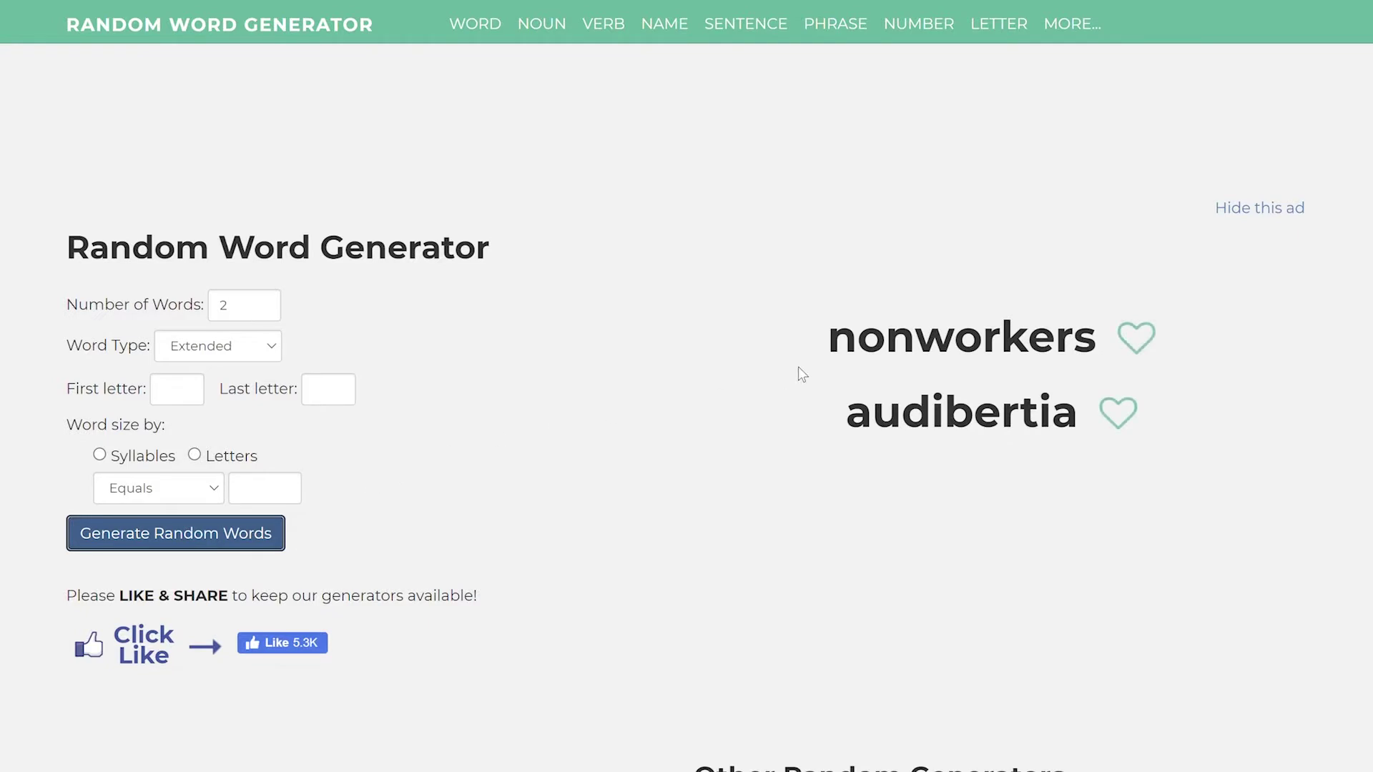
Copy "nonworkers" and "audibertia" from Random Word Generator and replace the prompt in the WOMBO artwork generator with them.
left_click_drag(821, 340, 1042, 419)
key("ctrl+c")
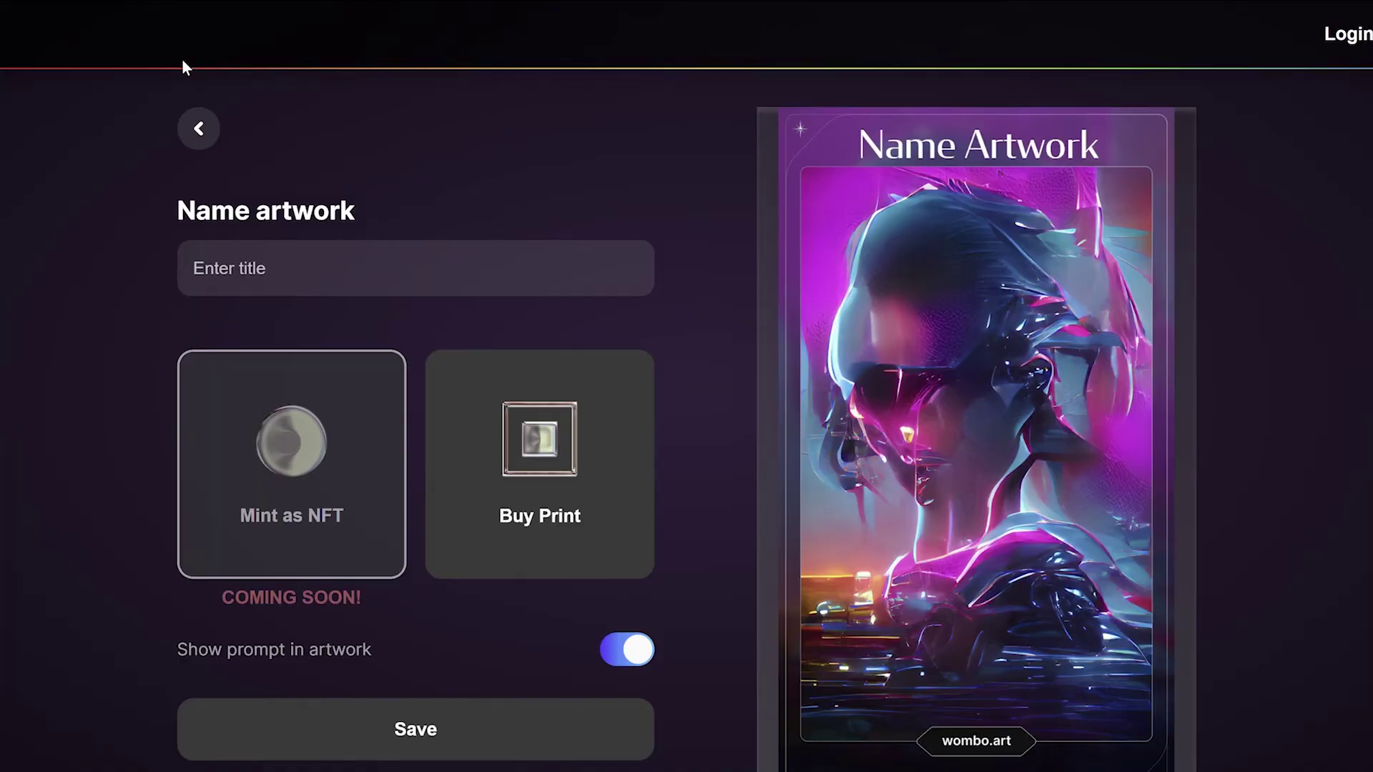
left_click(206, 130)
left_click_drag(413, 219, 79, 193)
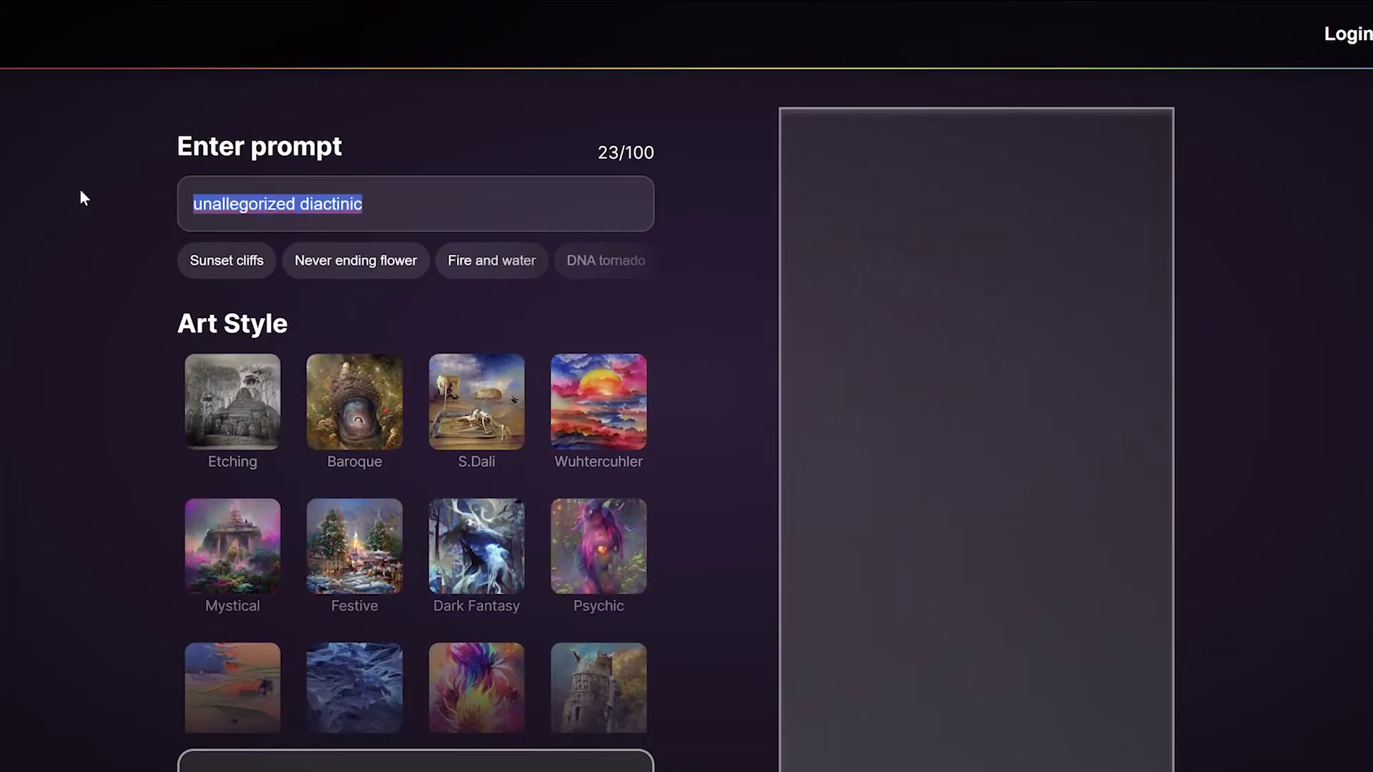
key("BackSpace")
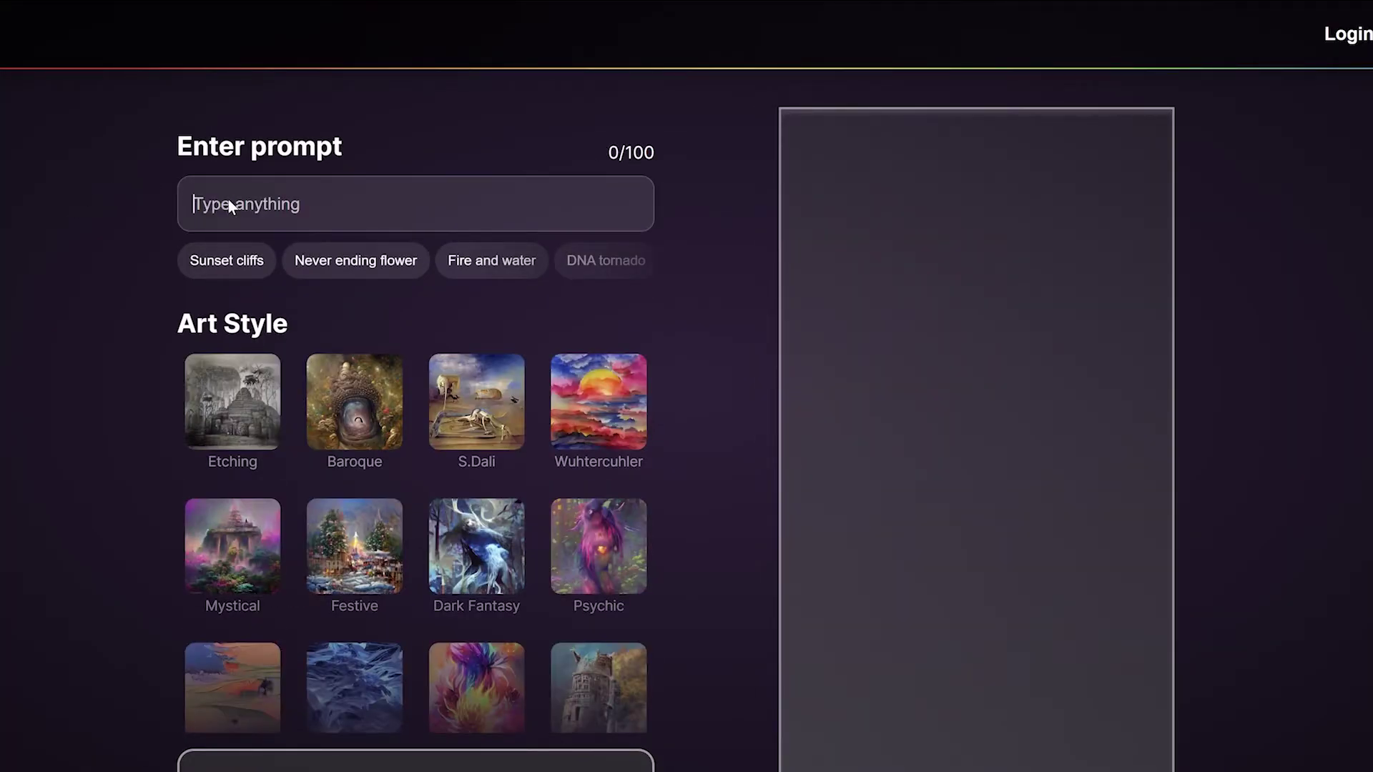
key("ctrl+v")
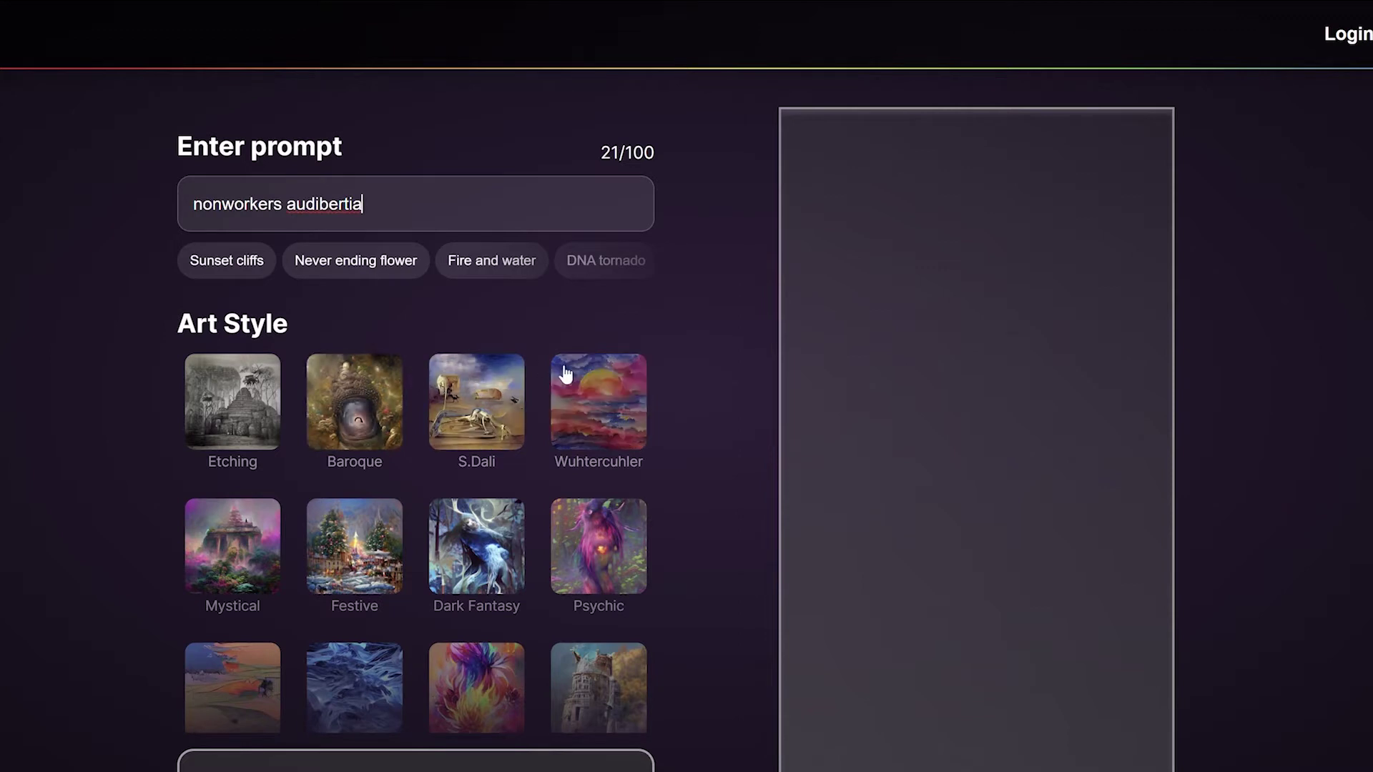
Create artworks for the prompt "nonworkers audibertia" in the Baroque, Dark Fantasy and Synthwave styles.
left_click(362, 401)
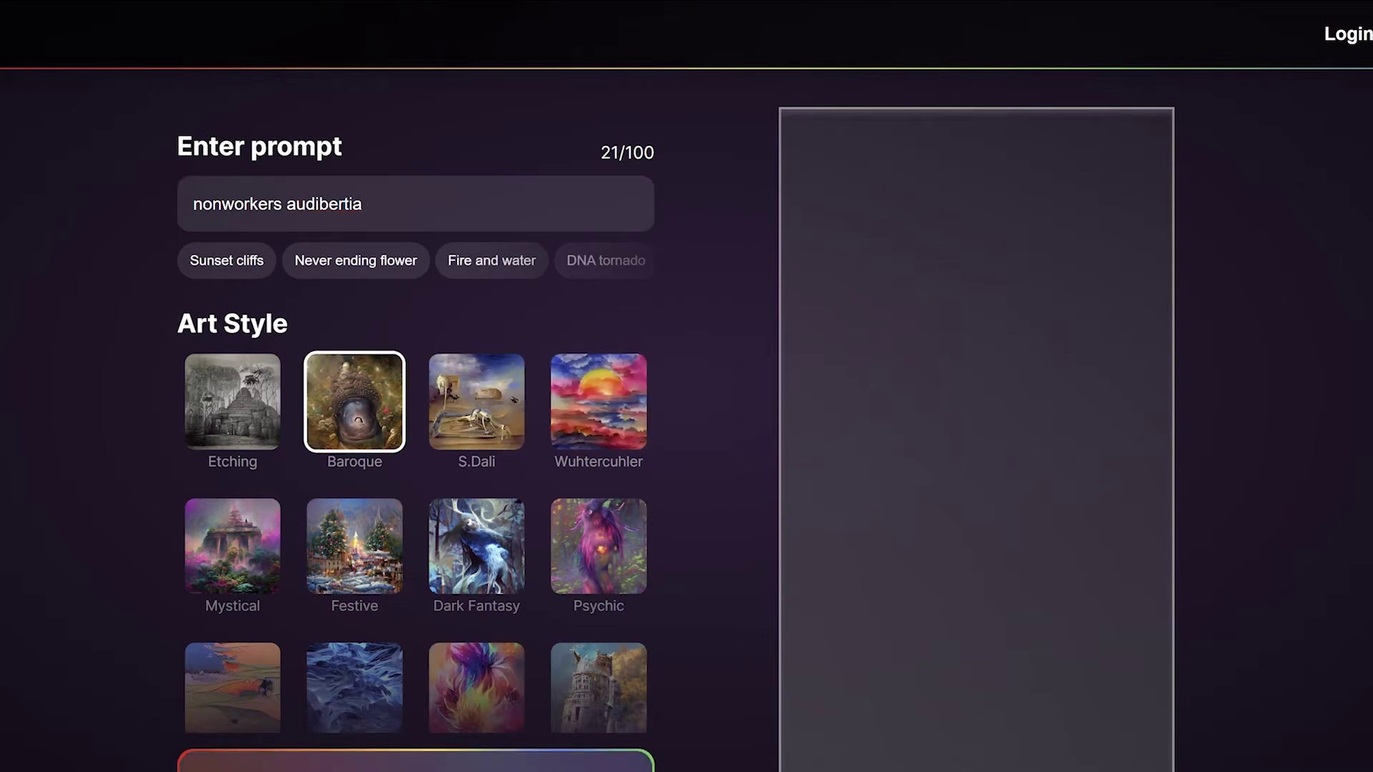
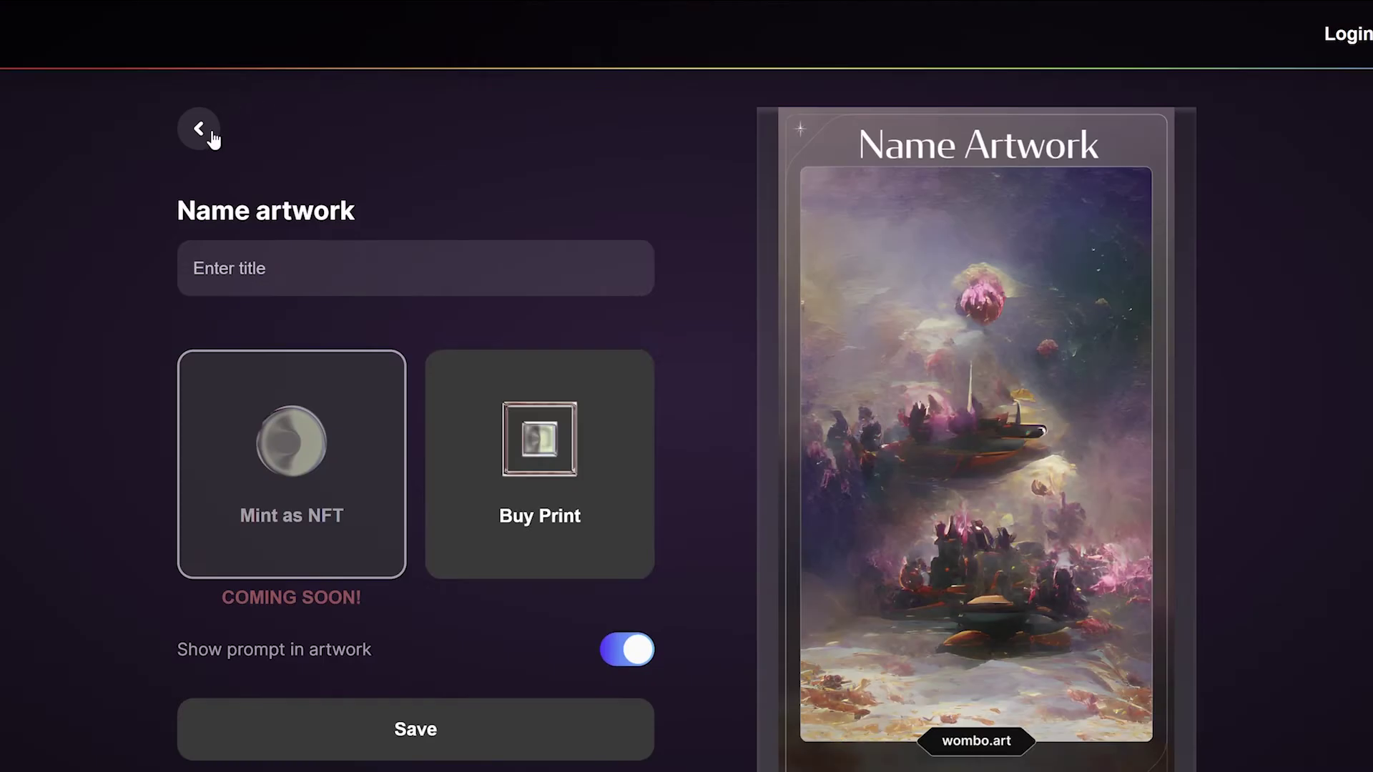
left_click(212, 135)
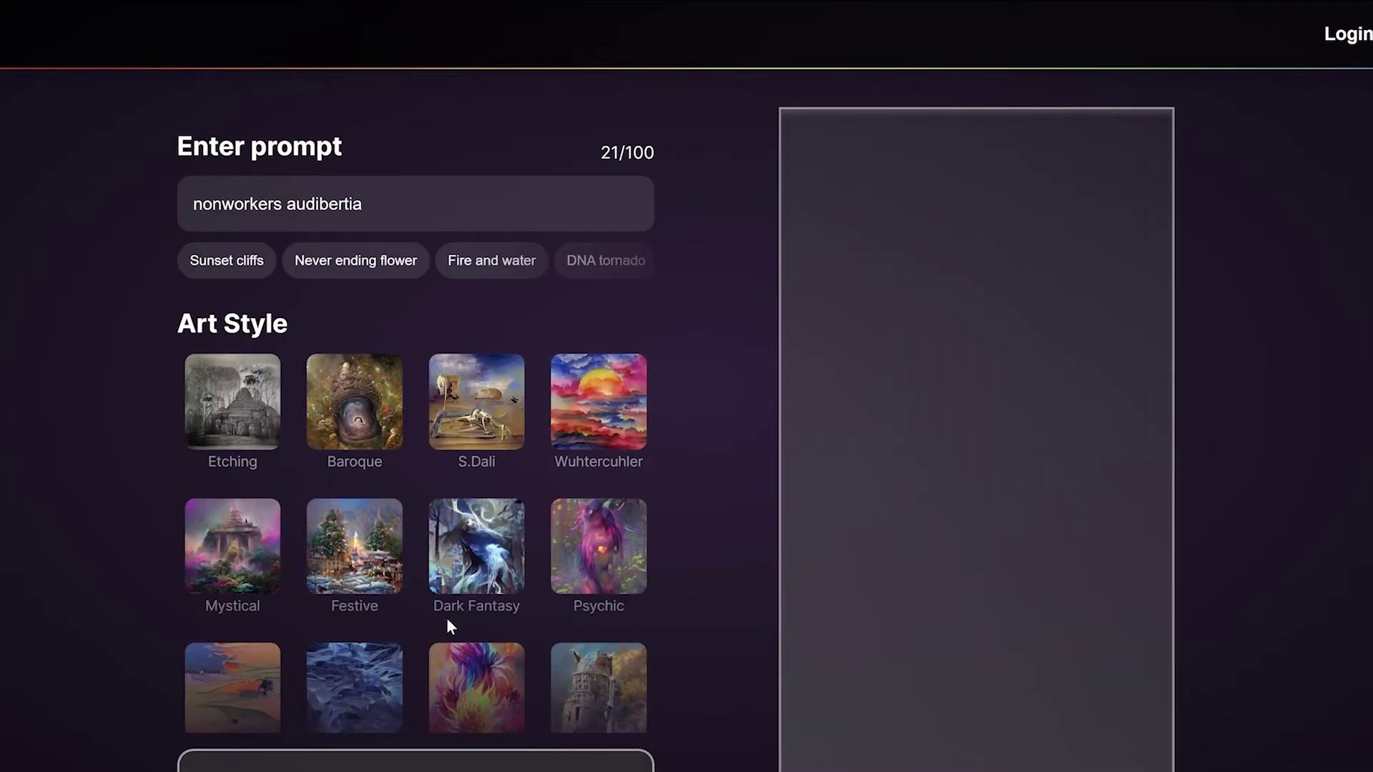
left_click(486, 571)
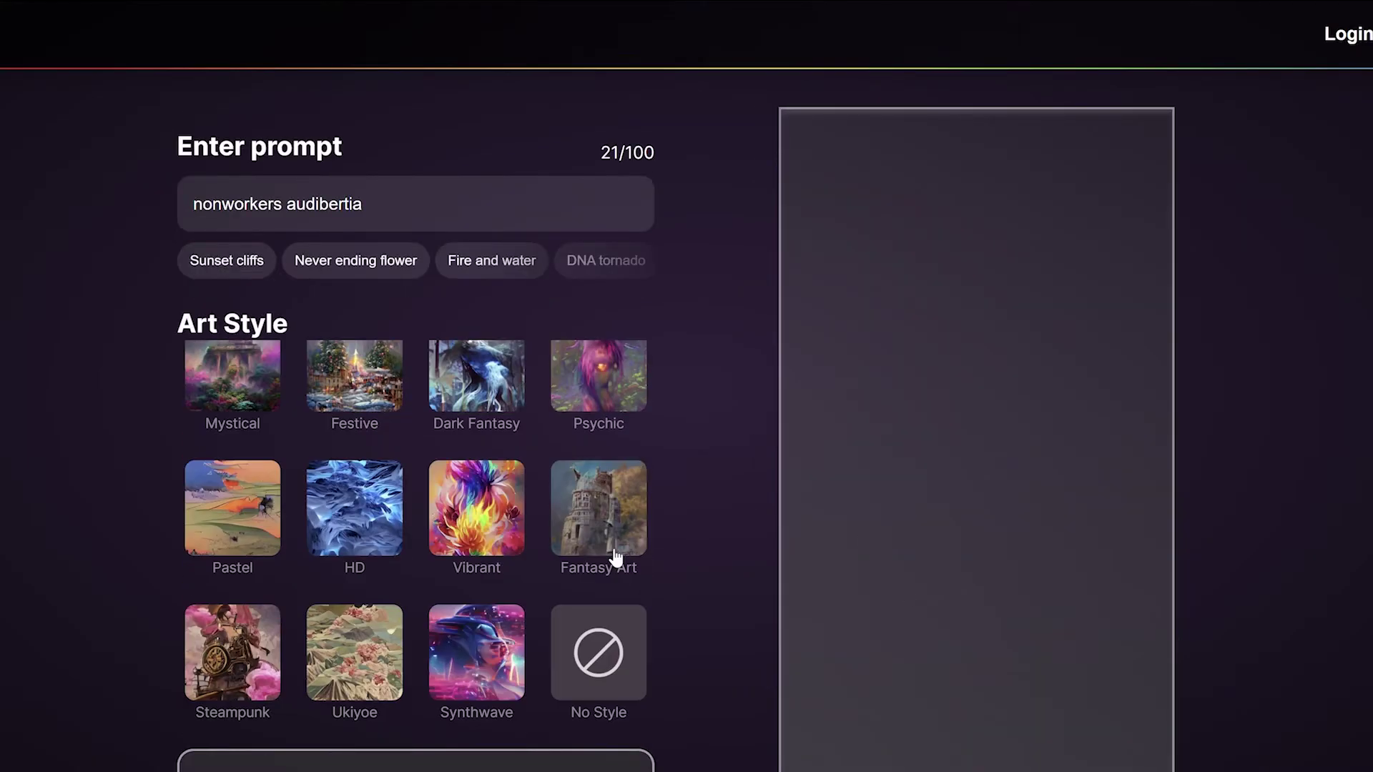
left_click(476, 647)
left_click(543, 760)
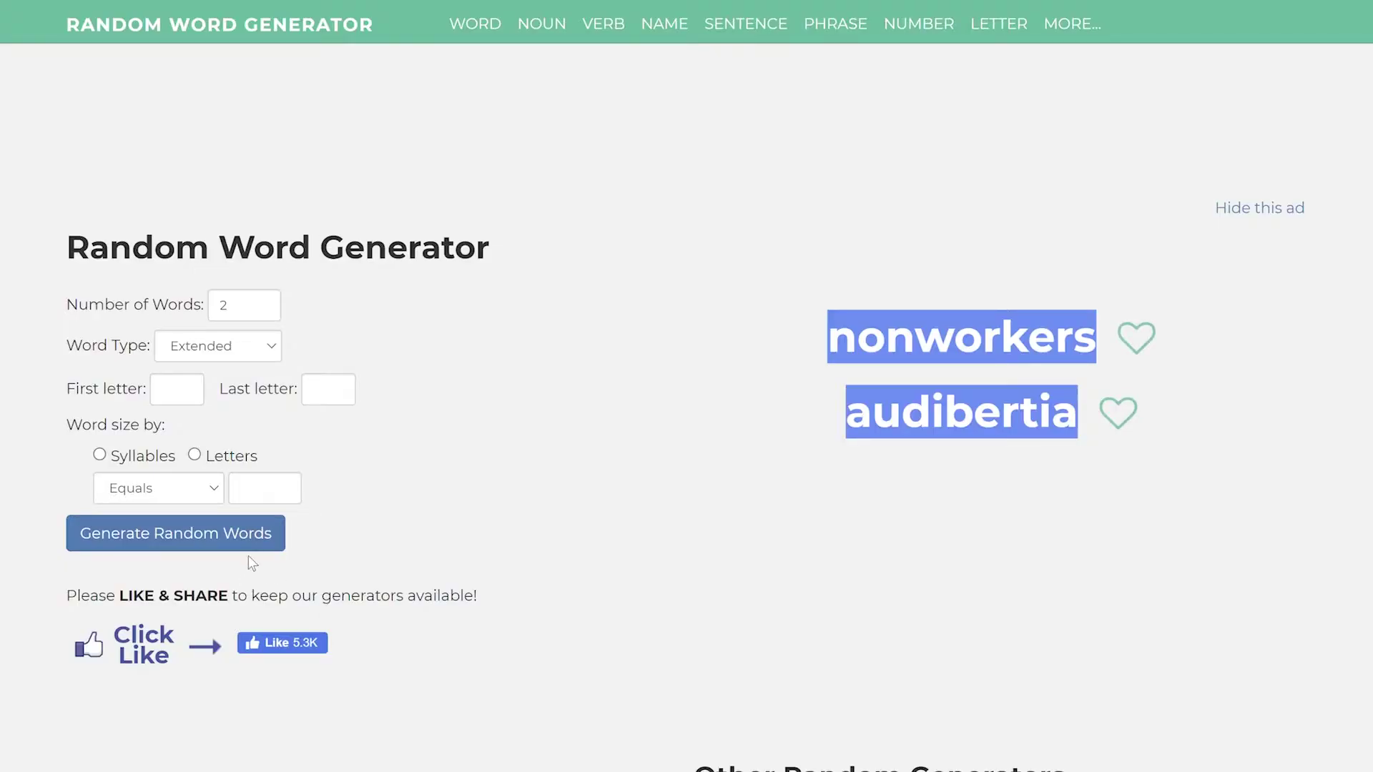
Switch to Random Word Generator, set the word type to Adjectives, and generate and select two random words.
left_click(272, 346)
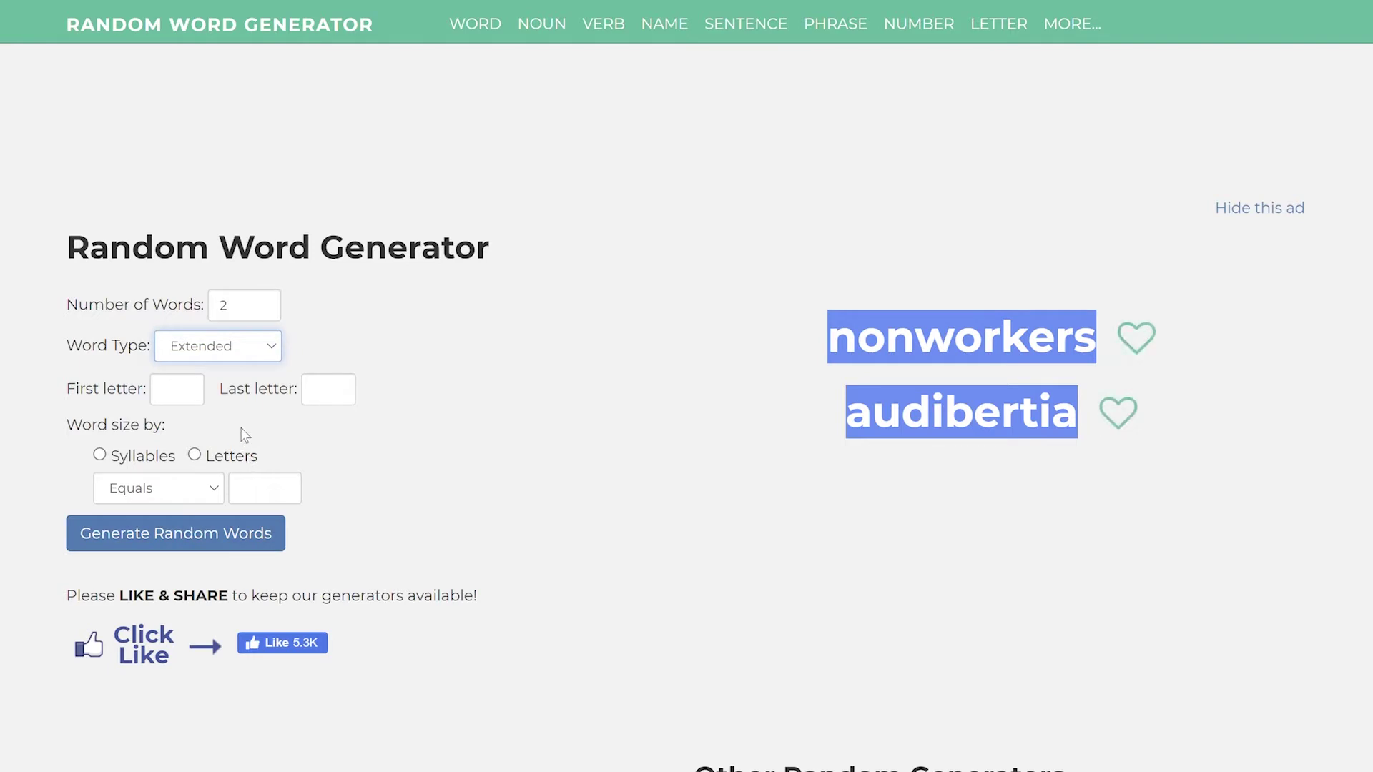
left_click(240, 426)
left_click(245, 539)
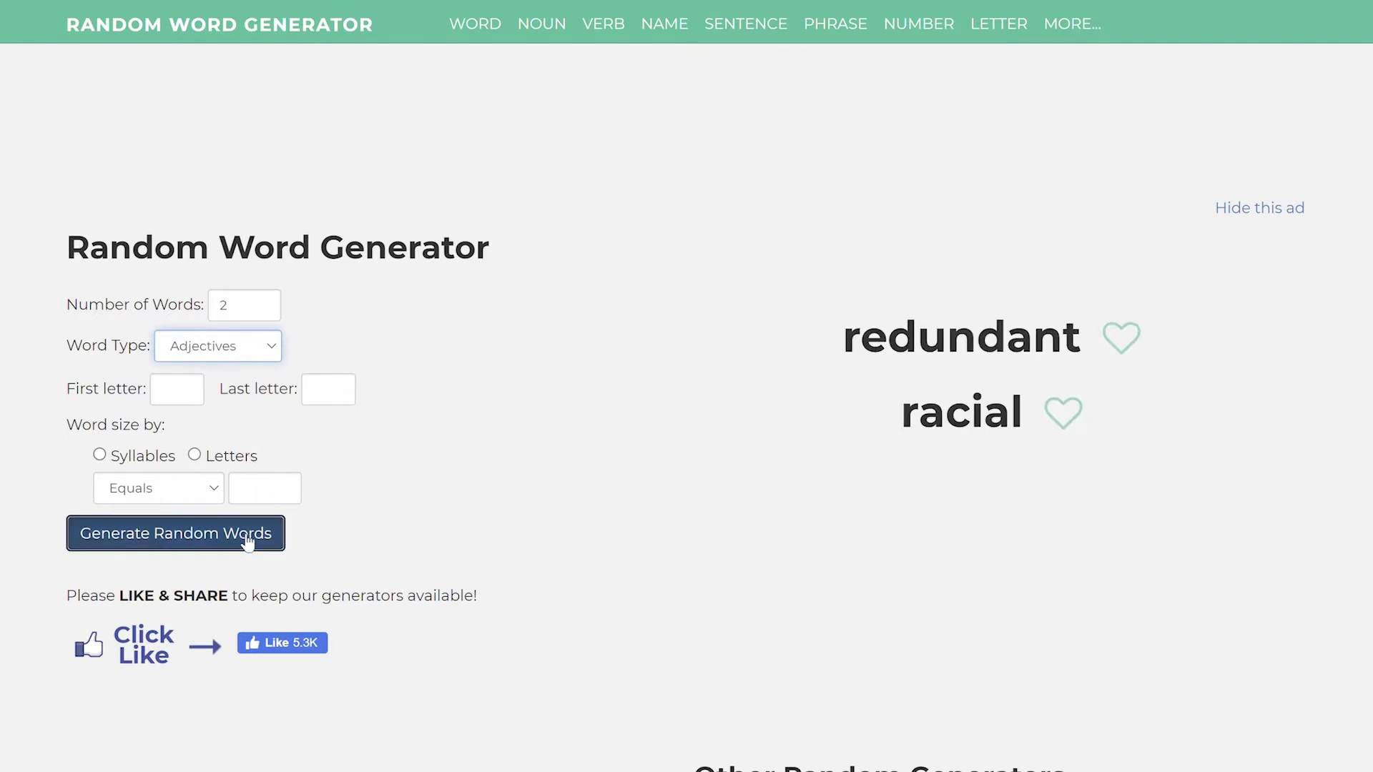
left_click_drag(1049, 419, 840, 342)
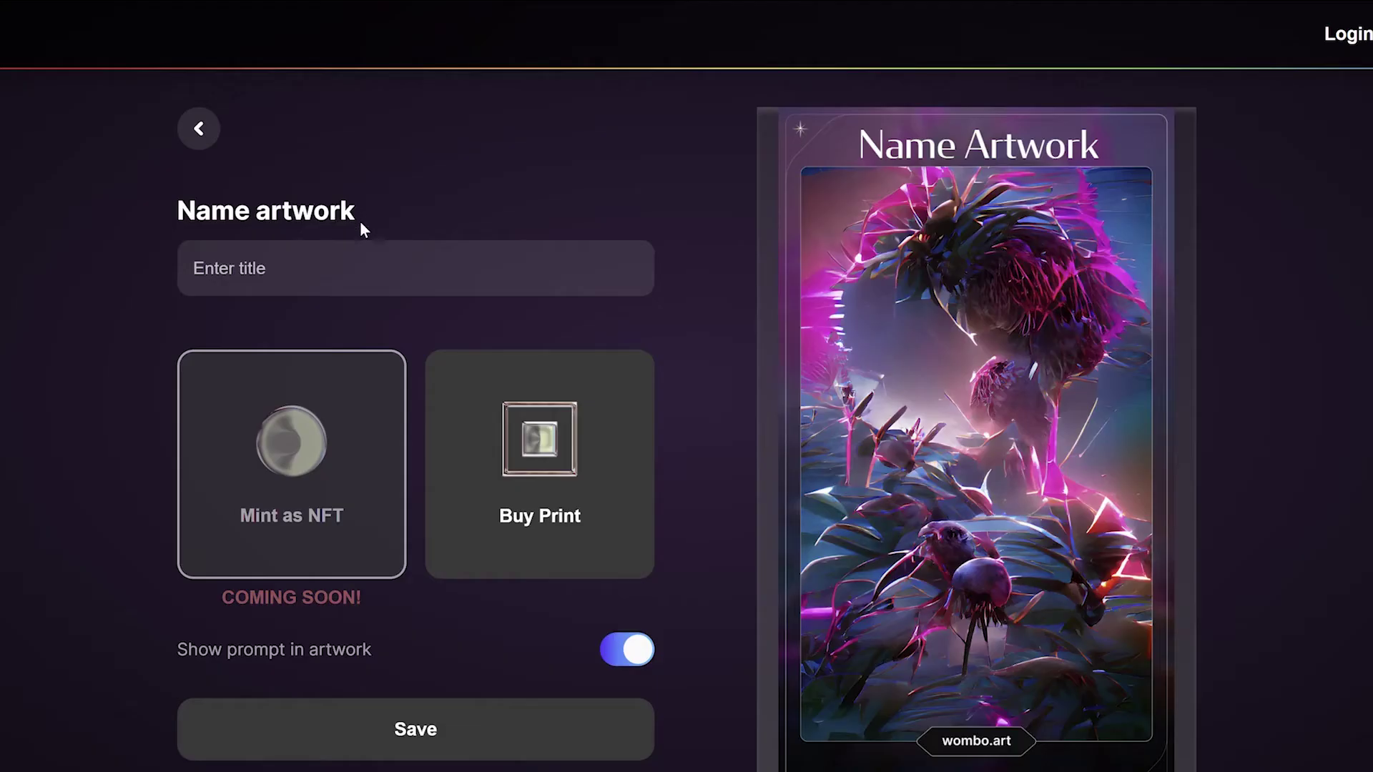
Return to the prompt page of the WOMBO artwork generator and create a Dark Fantasy artwork for the prompt "melodic noxious".
left_click(200, 136)
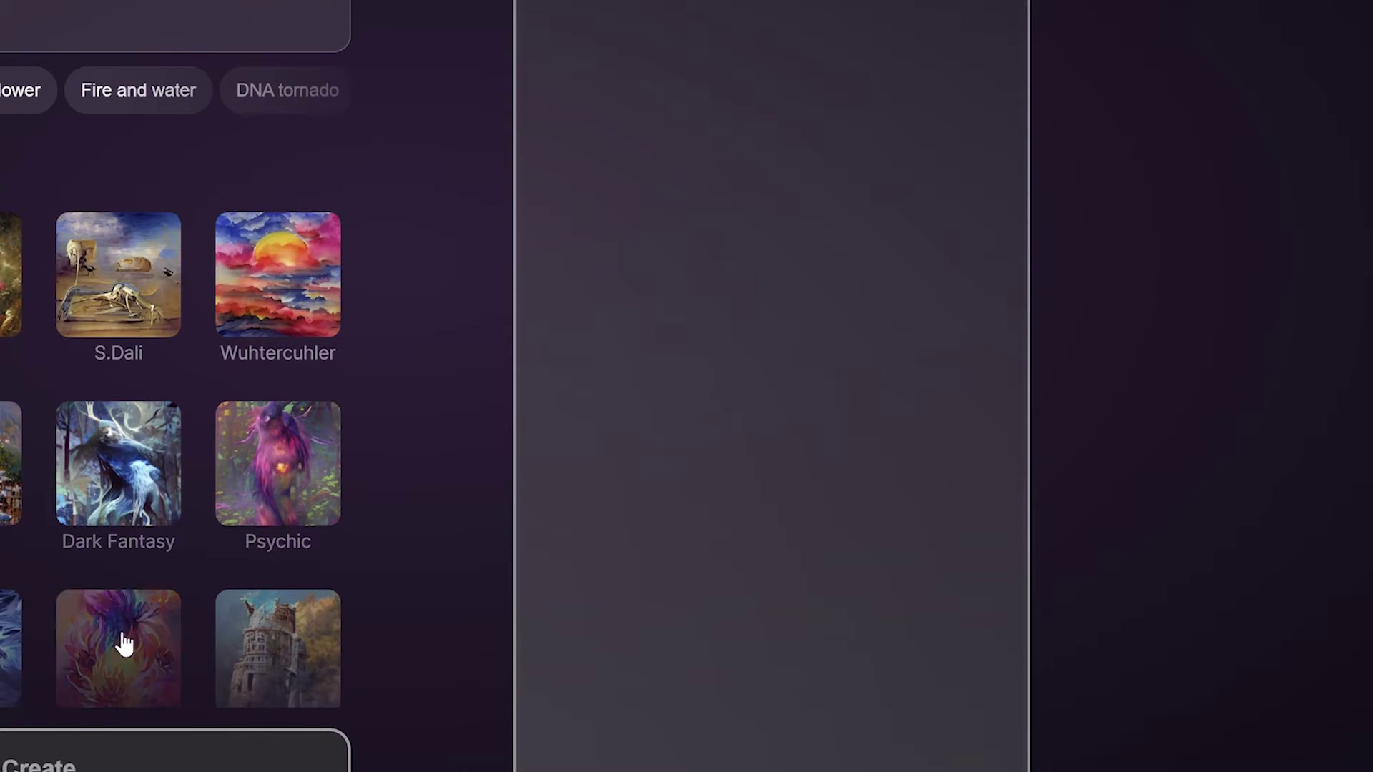
left_click(406, 757)
scroll(197, 554, "down", 1)
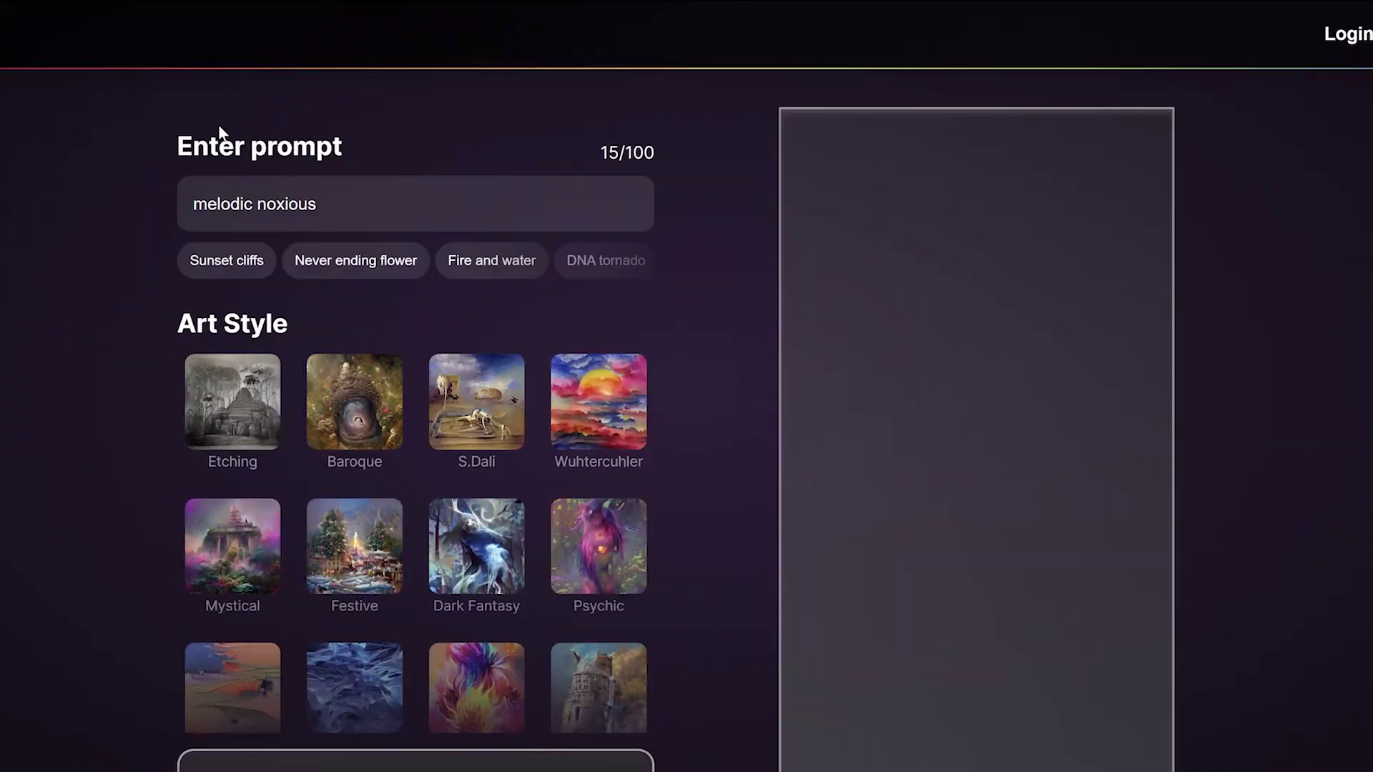
left_click(477, 545)
left_click(490, 760)
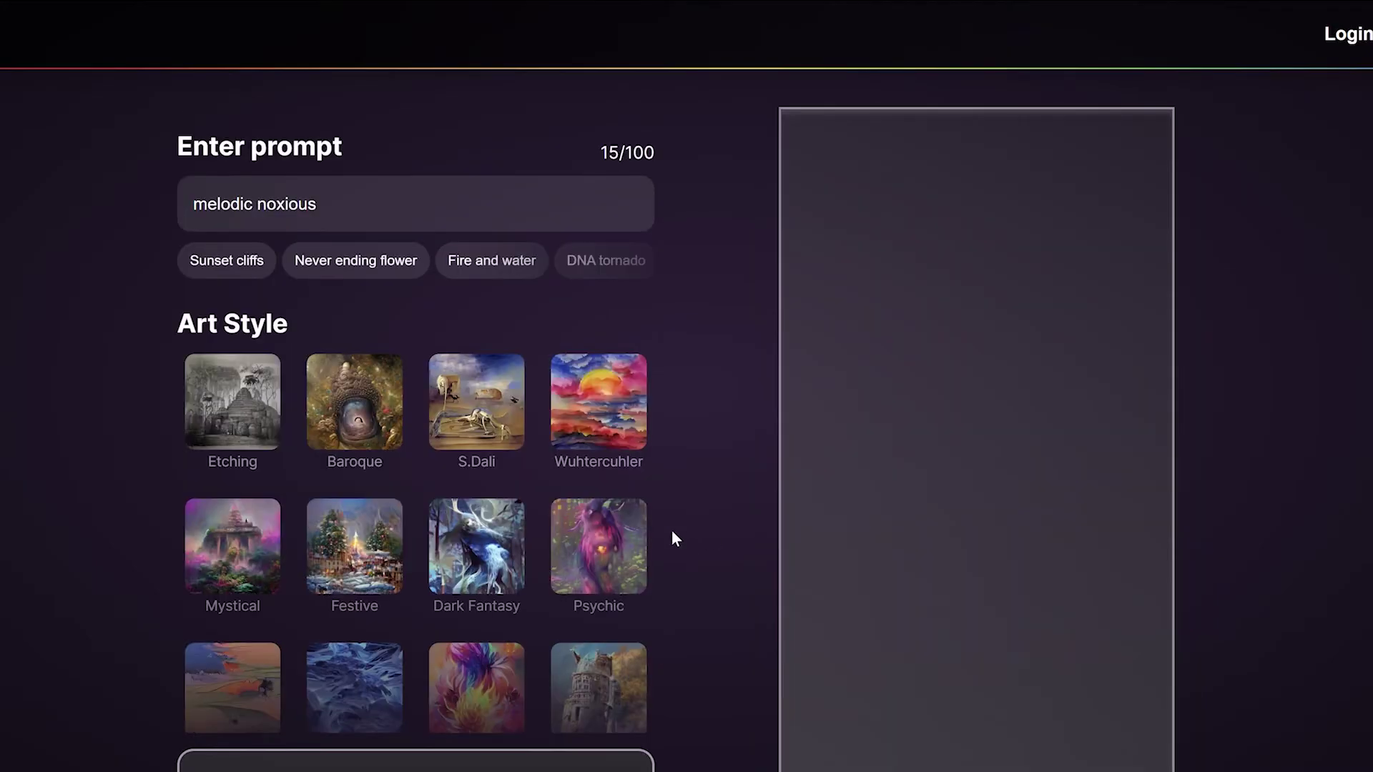
Create another artwork for the prompt "melodic noxious" in the Steampunk style.
scroll(247, 654, "down", 3)
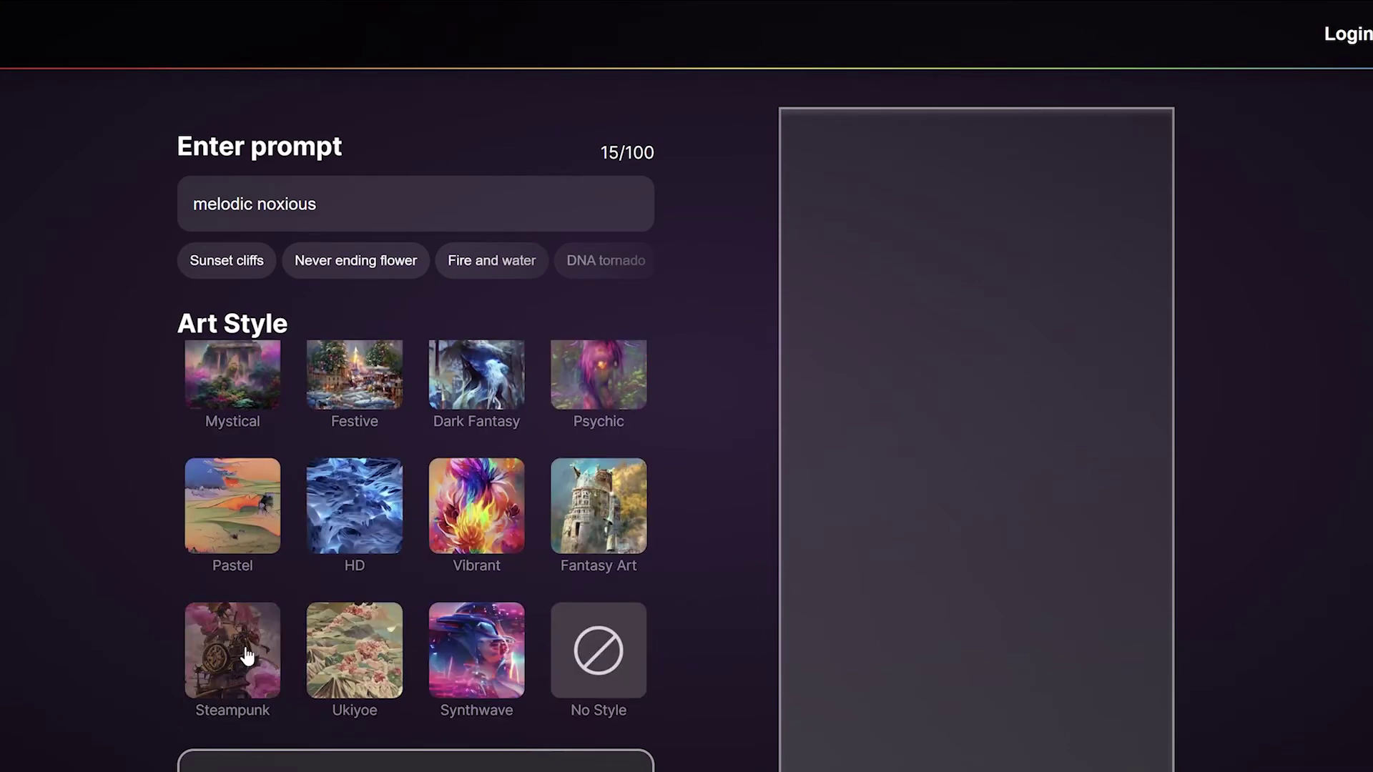
left_click(247, 654)
left_click(345, 767)
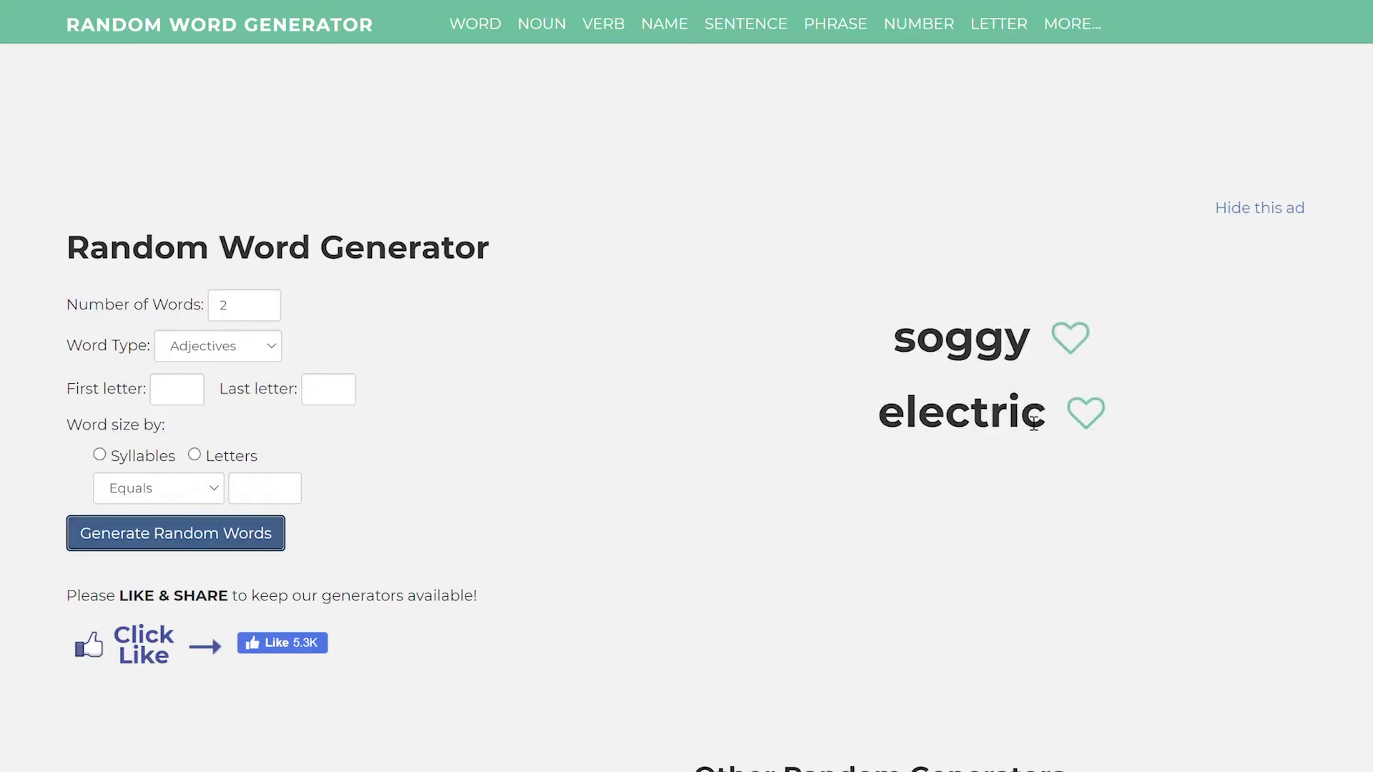
Copy "soggy" and "electric" from Random Word Generator and replace the prompt in the WOMBO artwork generator with them.
left_click_drag(1051, 436, 933, 345)
key("ctrl+c")
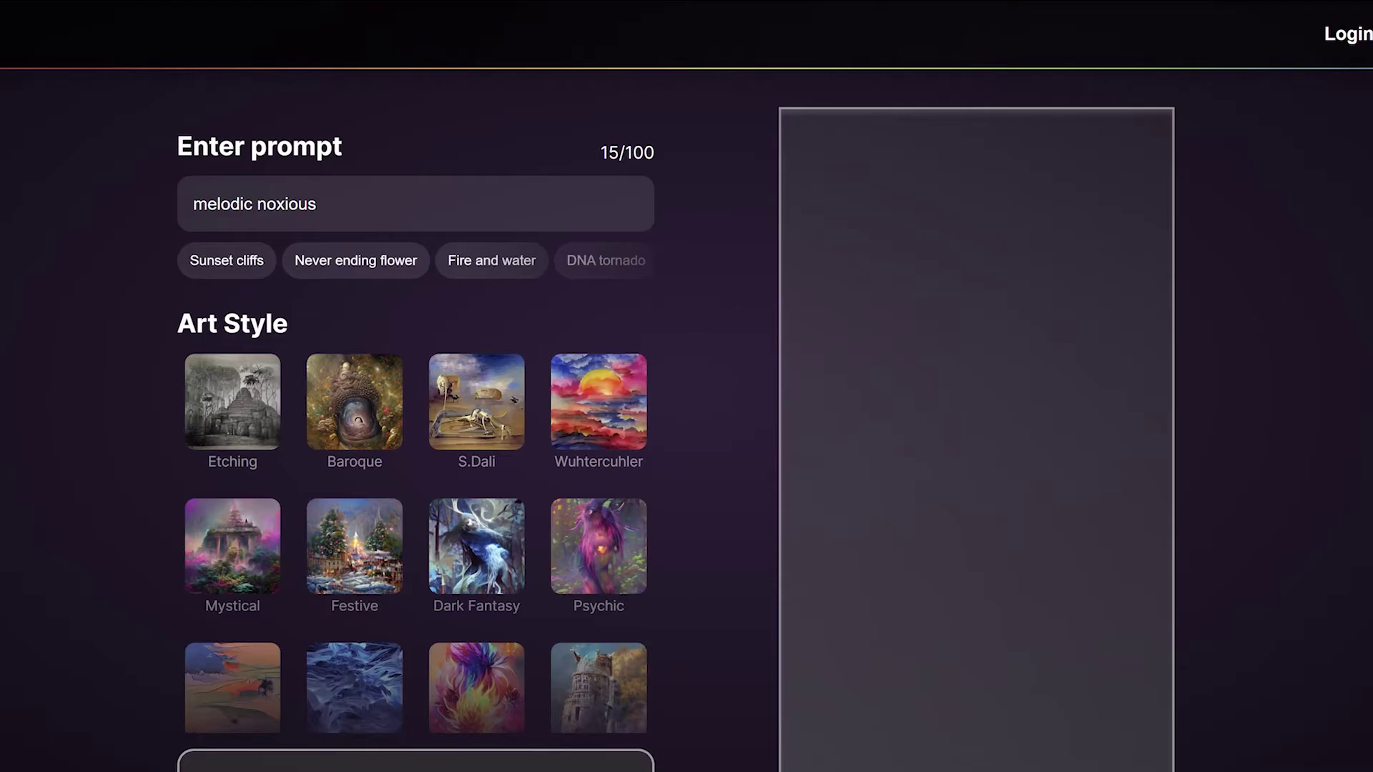
key("ctrl+a")
key("BackSpace")
key("ctrl+v")
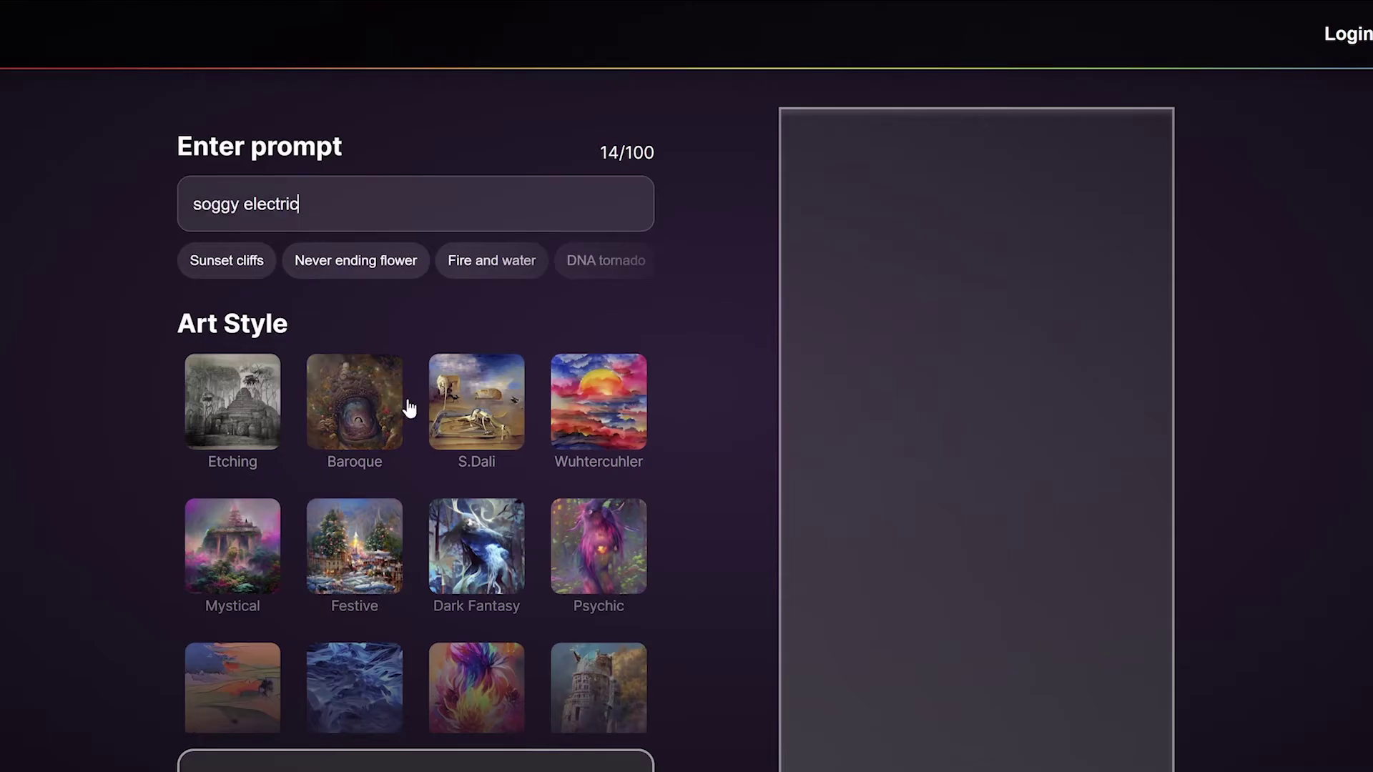
Create artworks for the prompt "soggy electric" in the S.Dali and Dark Fantasy styles.
left_click(465, 404)
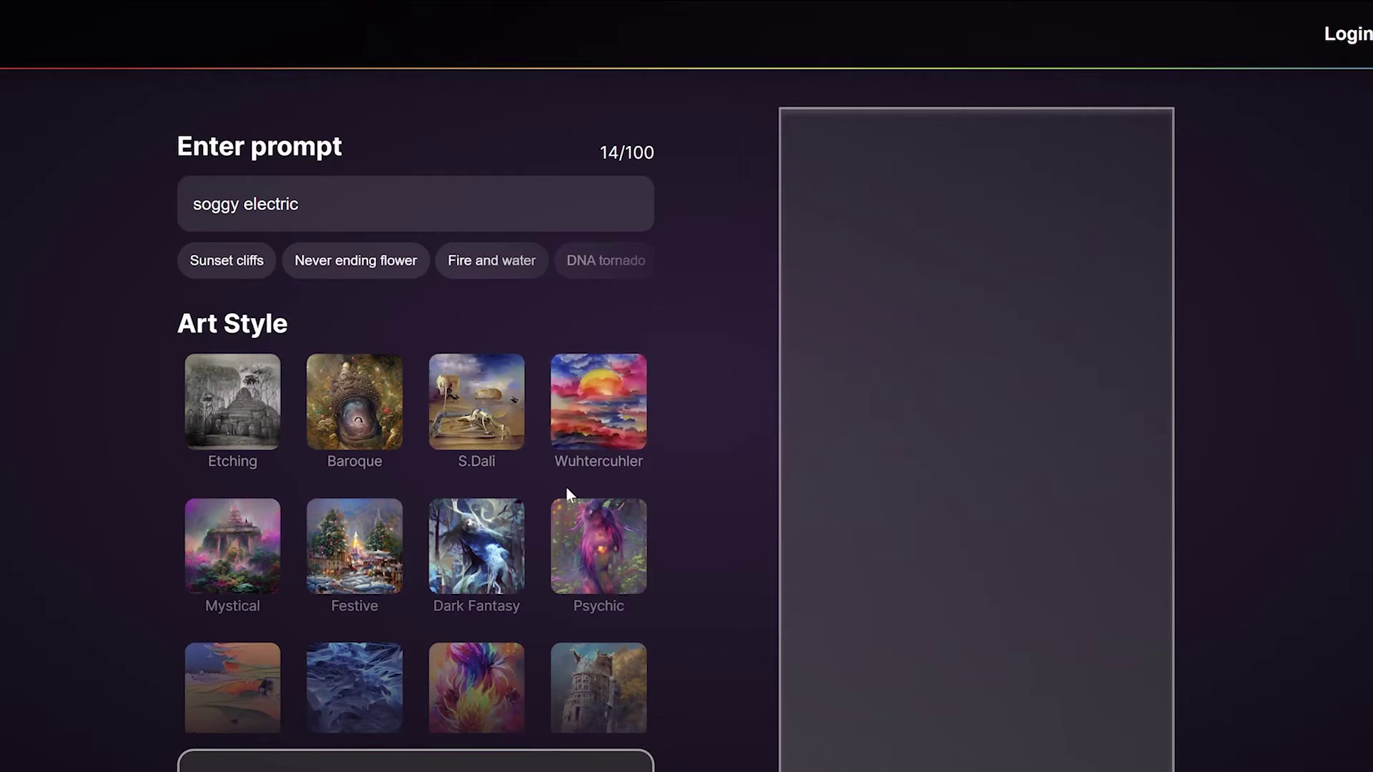
left_click(477, 546)
left_click(465, 763)
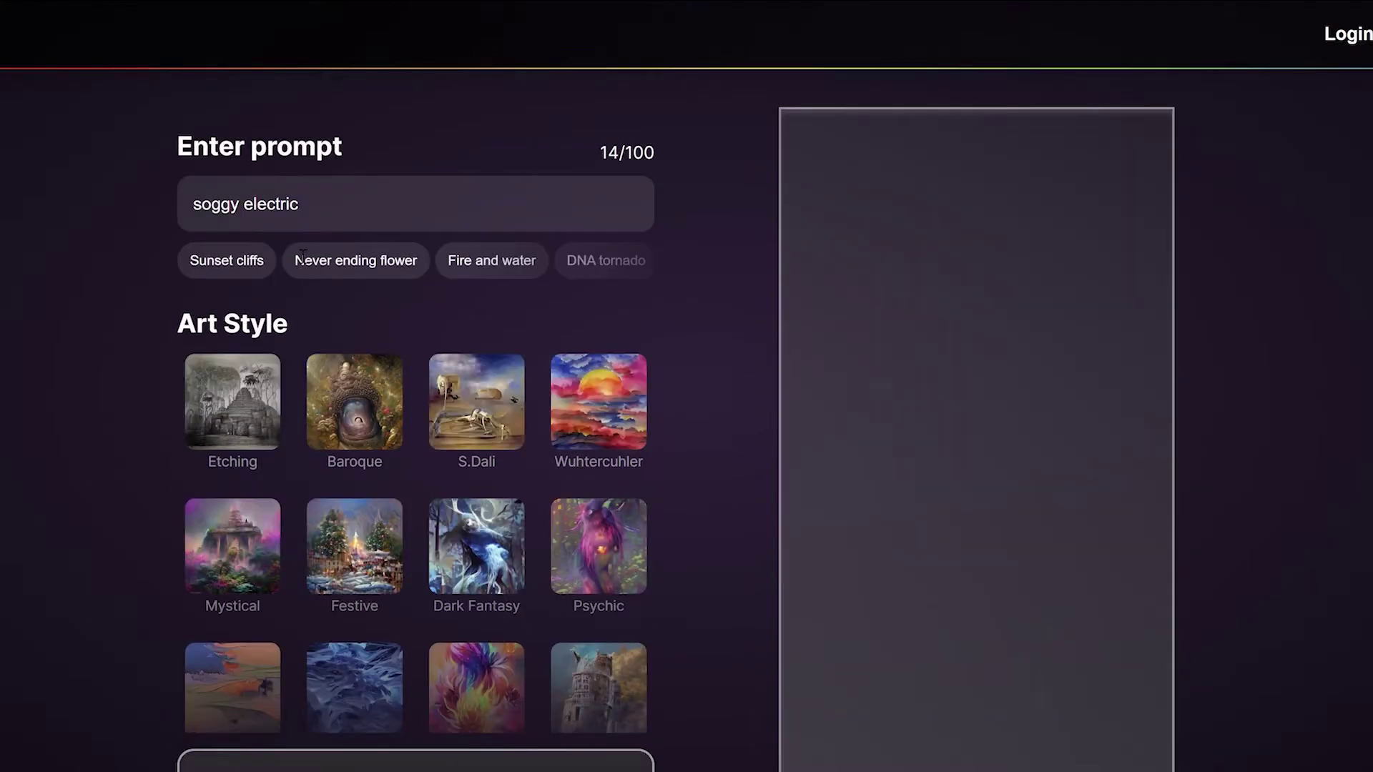
Create another artwork for the prompt "soggy electric" in the Mystical style and return to the prompt page.
scroll(398, 460, "down", 3)
left_click(233, 375)
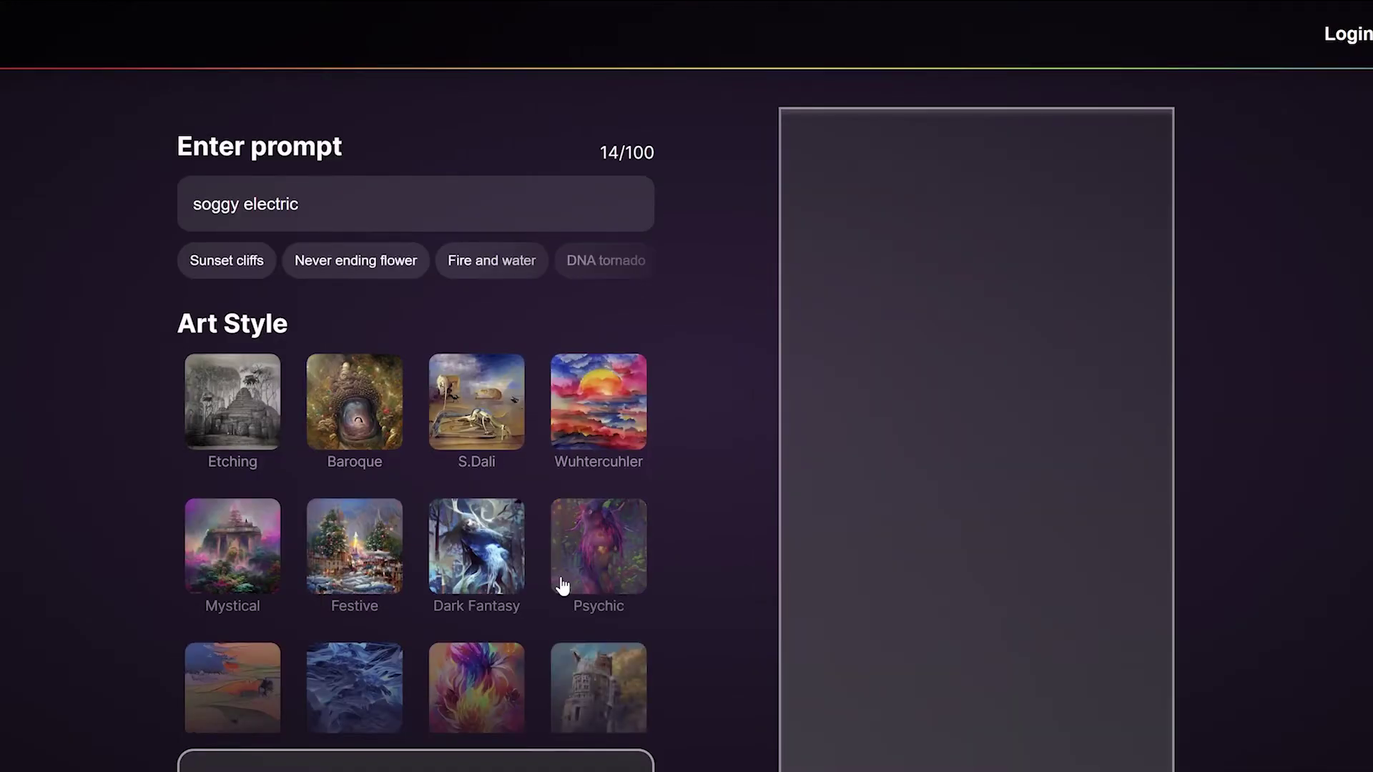
scroll(735, 642, "down", 2)
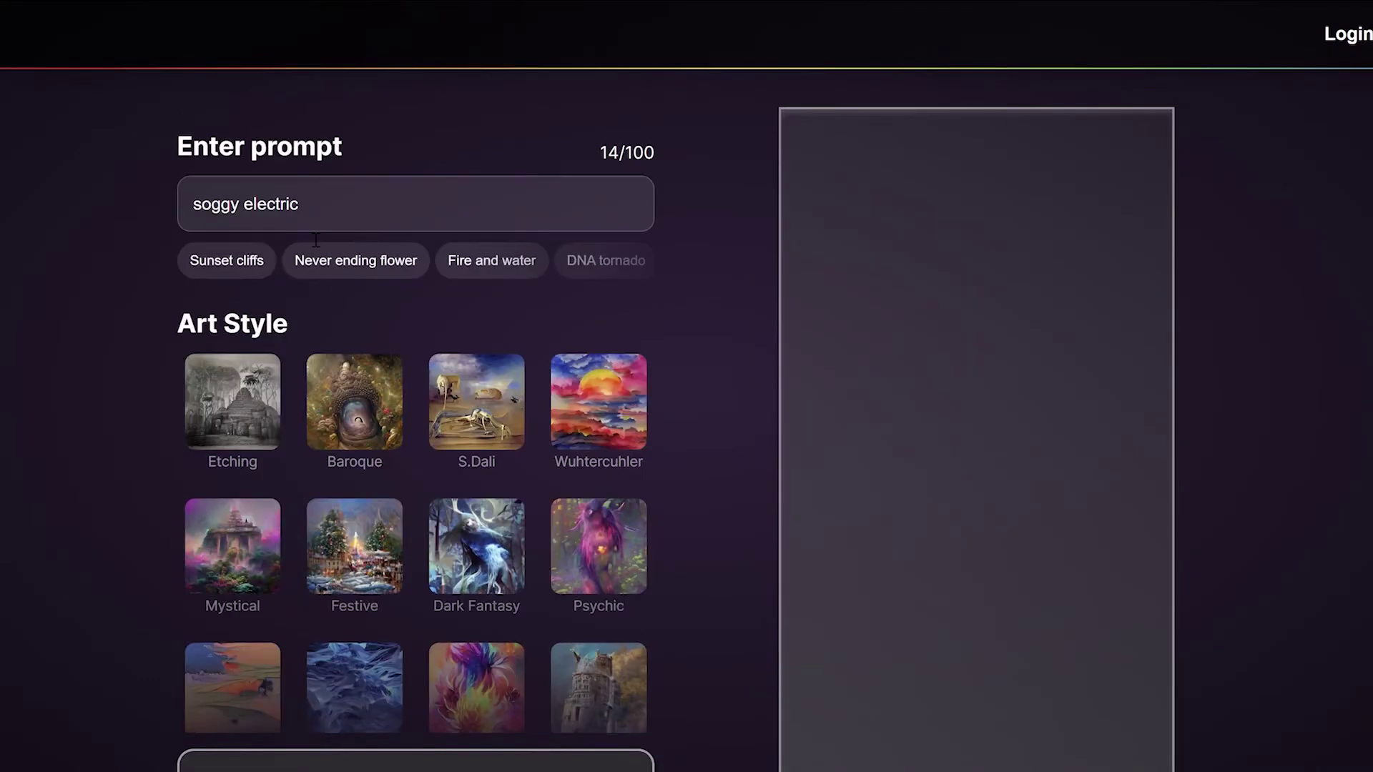
Add "human" to the prompt and create artworks for "soggy electric human", including one in the Psychic style.
type("human")
scroll(484, 722, "down", 3)
left_click(542, 761)
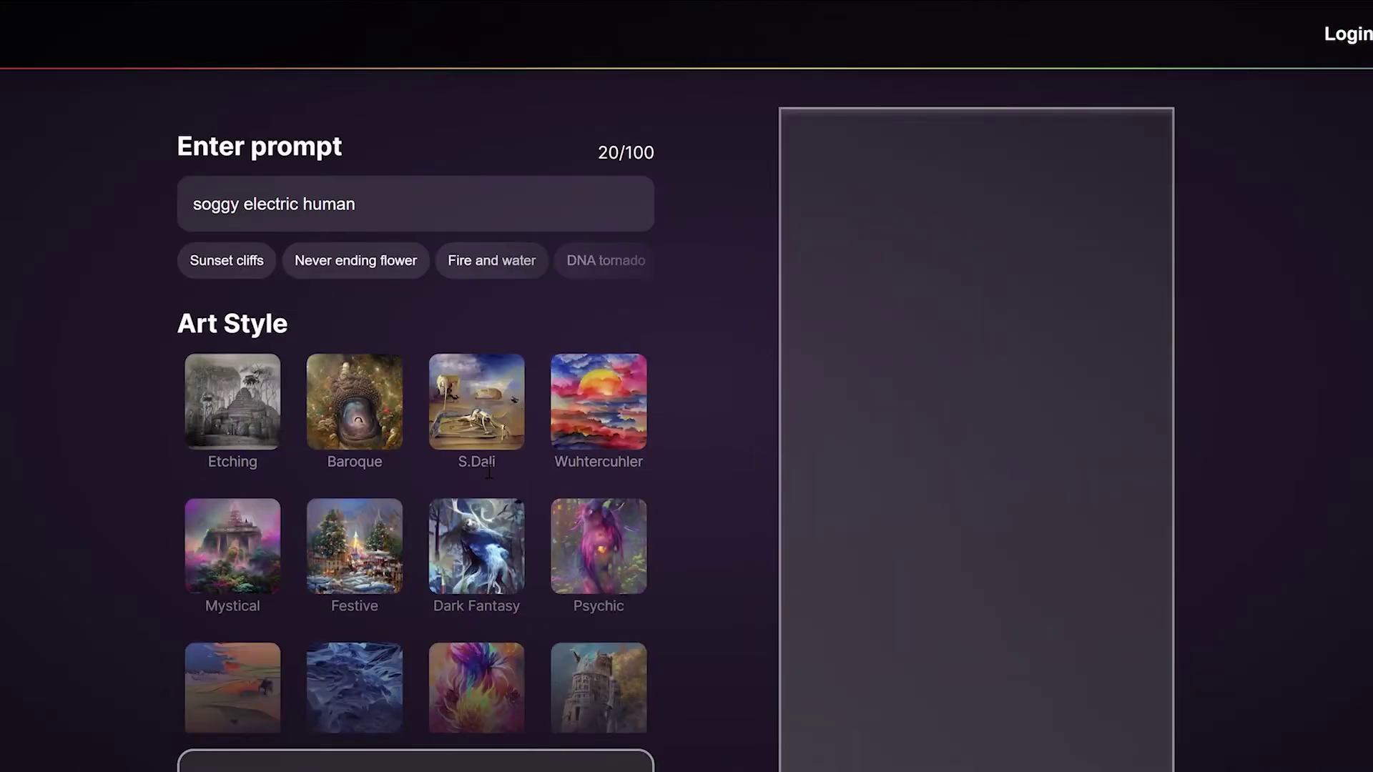
left_click(598, 545)
left_click(575, 763)
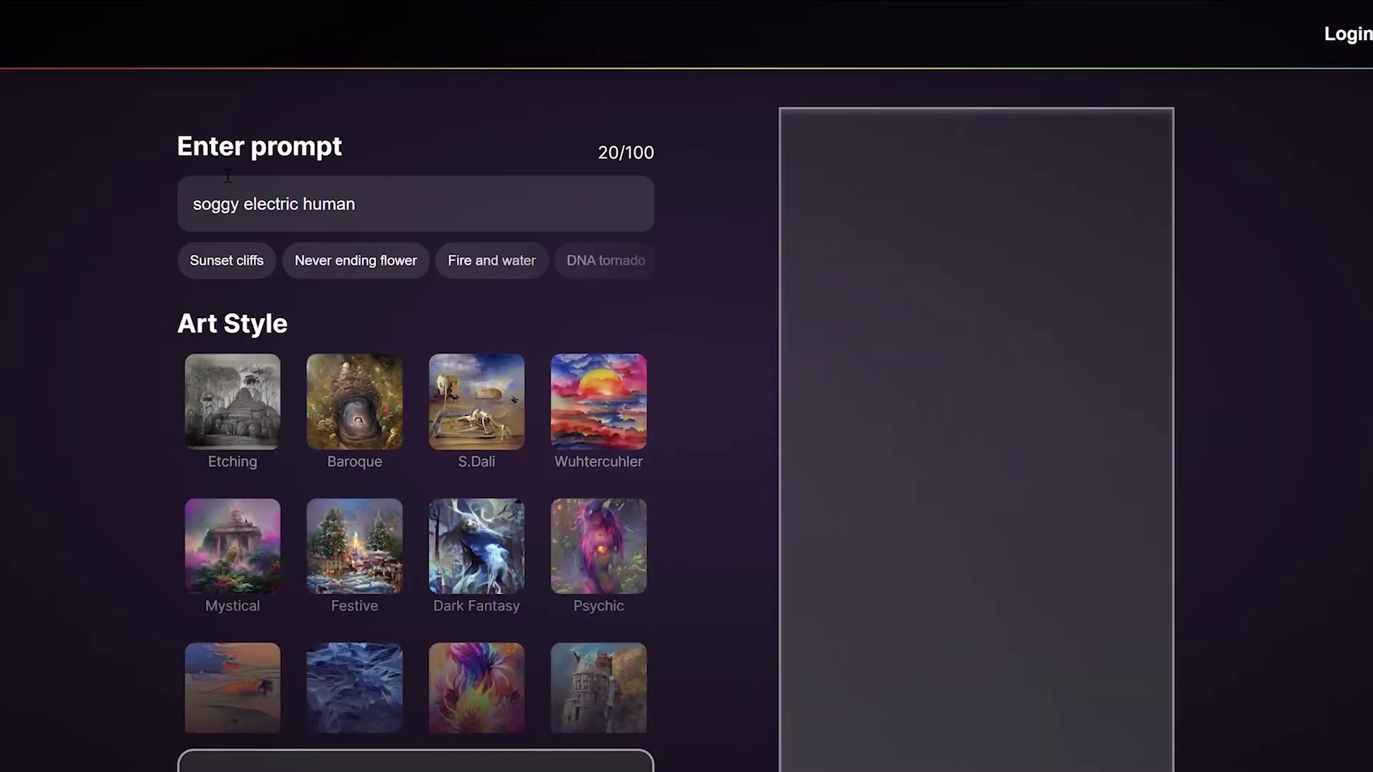
Extend the prompt with "face" and create a Dark Fantasy artwork for "soggy electric human face".
type("face")
left_click(476, 545)
scroll(331, 438, "down", 3)
Append "sad" to the prompt and create an S.Dali artwork for "soggy electric human face sad".
type("sad")
left_click(476, 401)
left_click(415, 761)
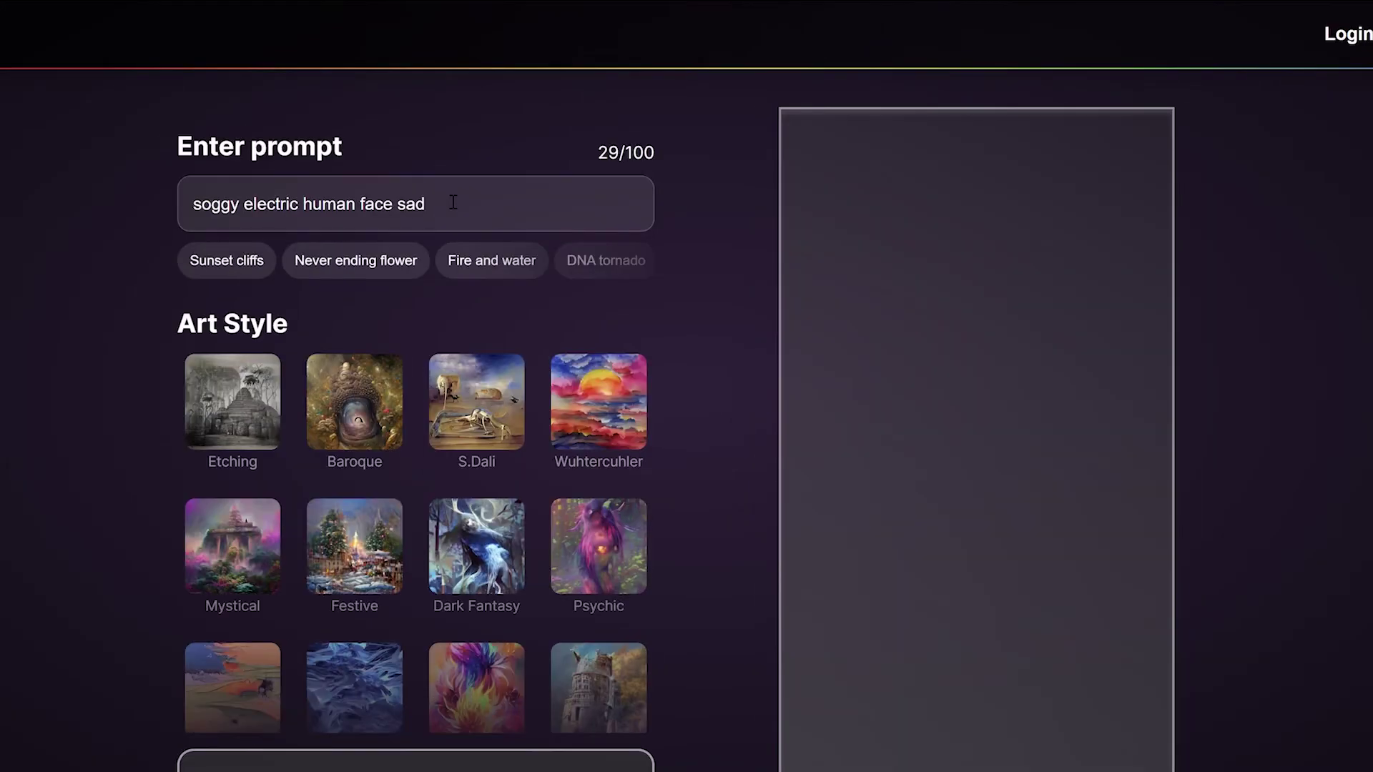
Replace "sad" with "happy" in the prompt and create another S.Dali artwork.
key("BackSpace")
key("BackSpace")
key("BackSpace")
type("happy")
left_click(476, 401)
left_click(415, 761)
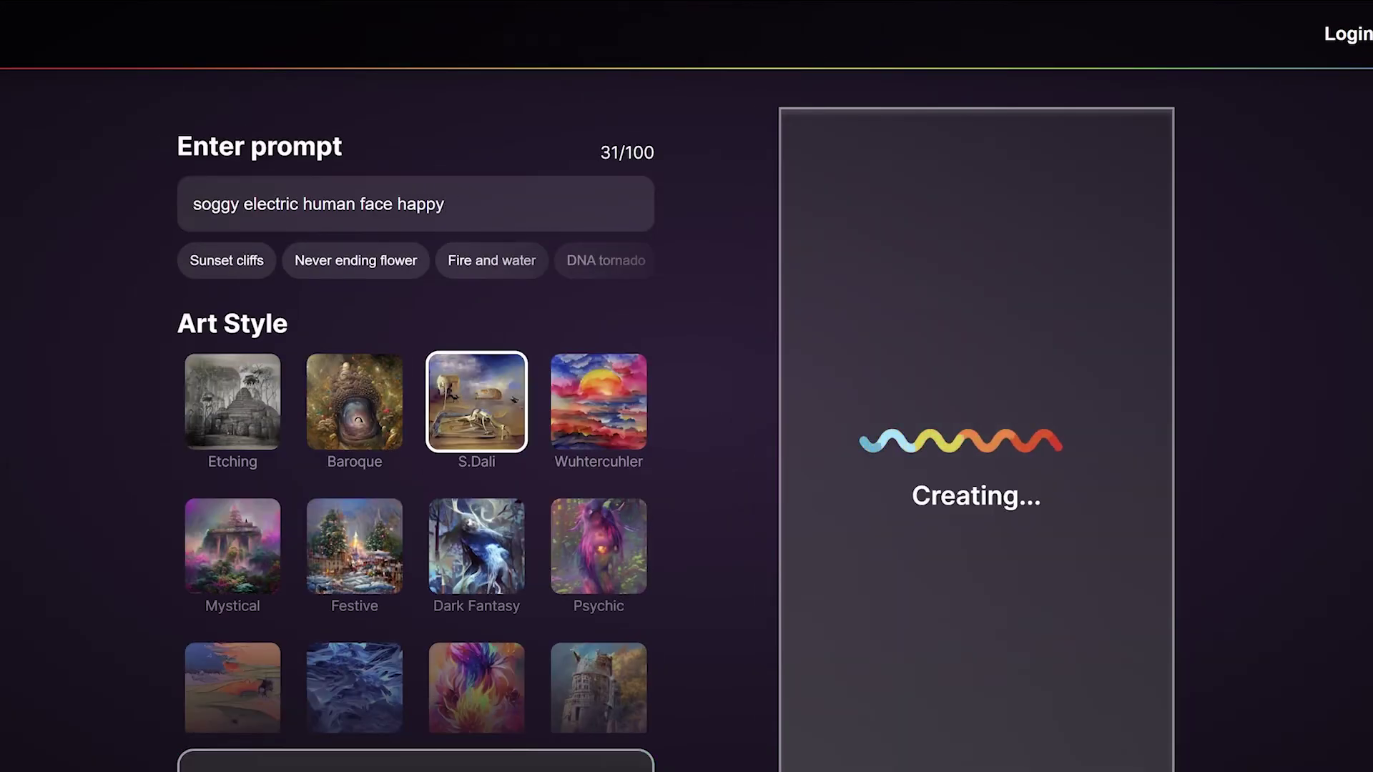
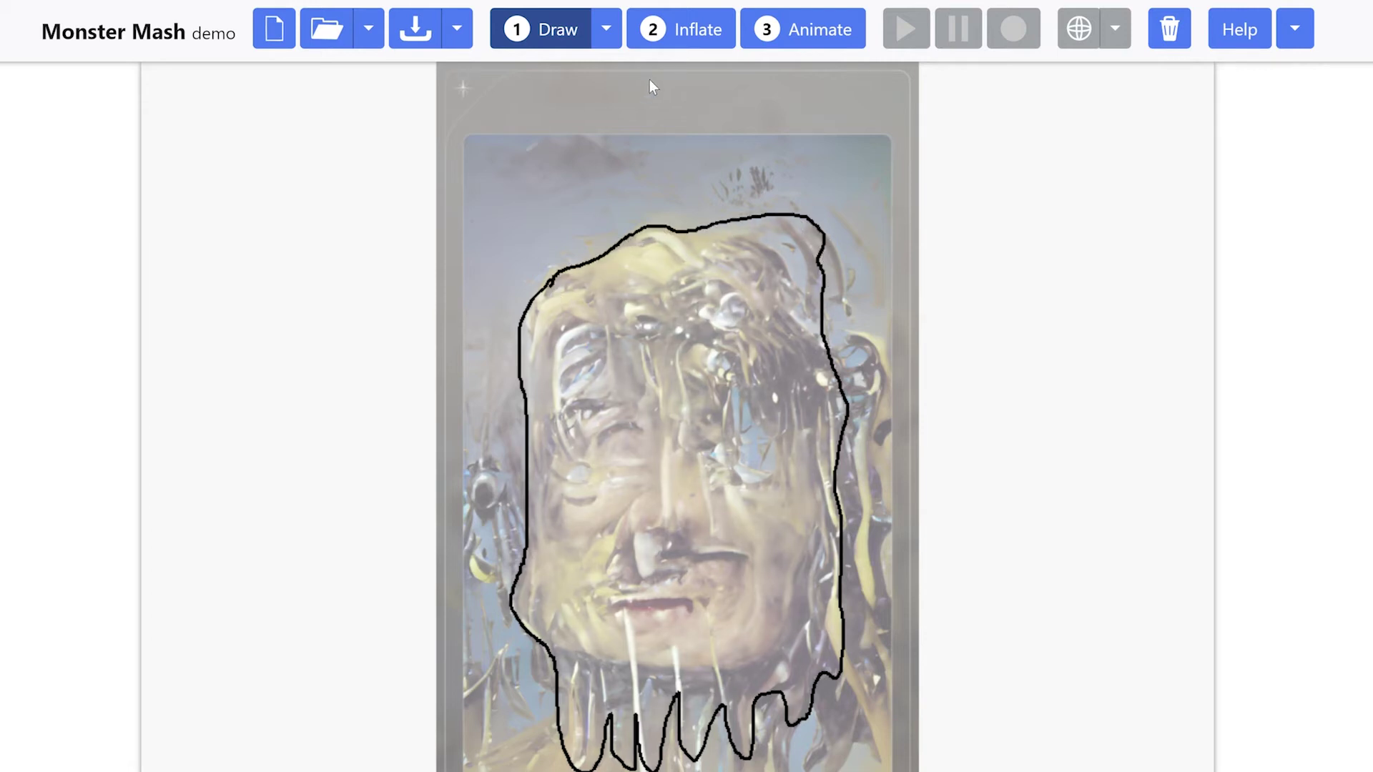
Inflate the outlined dripping face into a 3D model in Monster Mash and view it from other angles.
left_click(671, 37)
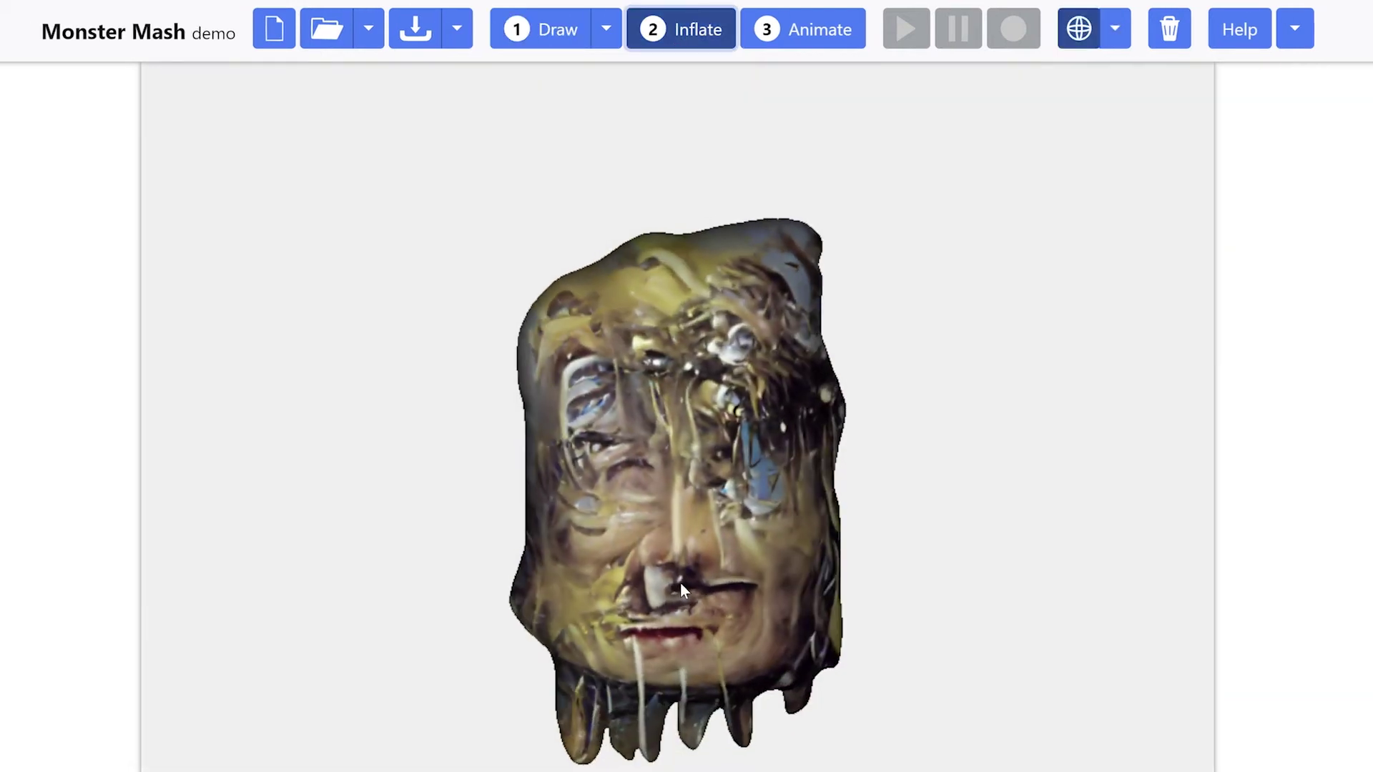
left_click_drag(718, 569, 862, 541)
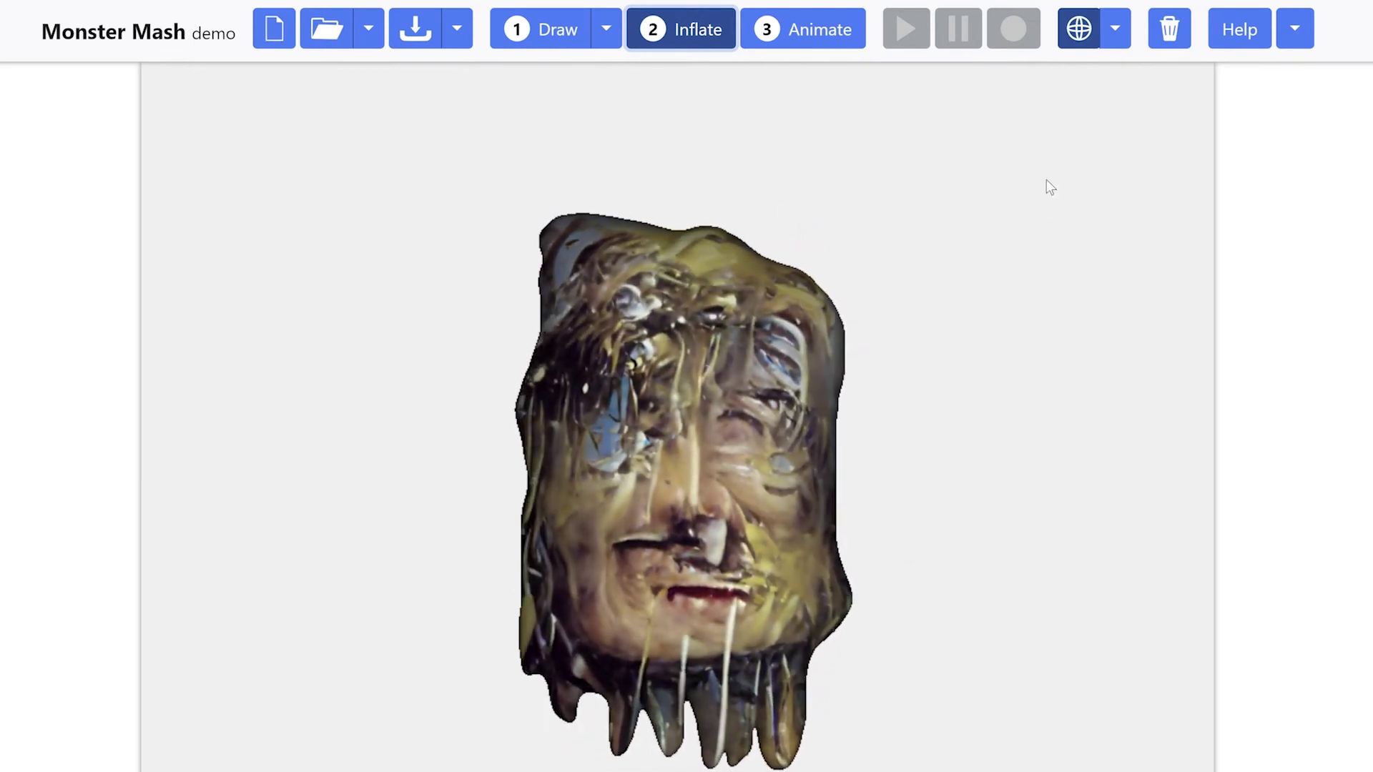
left_click(1078, 29)
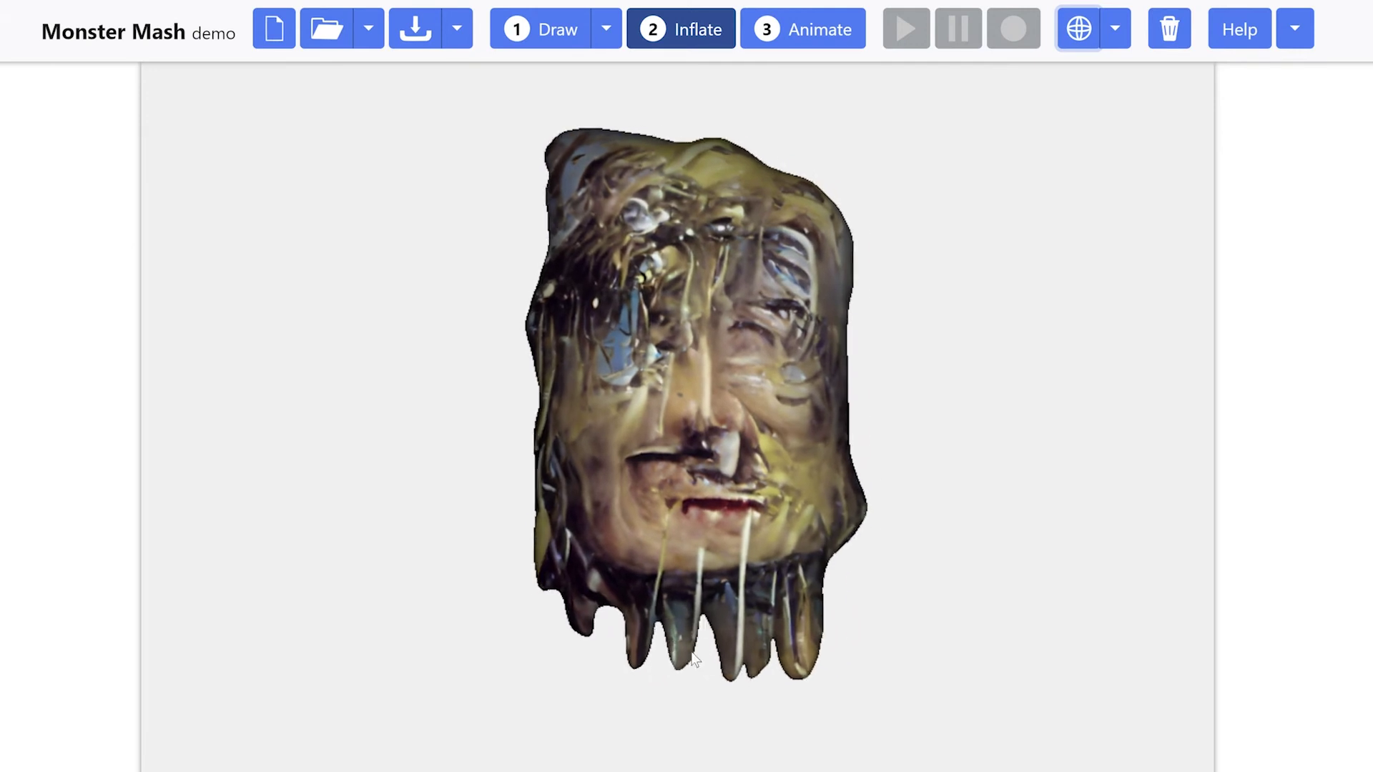
left_click(1079, 29)
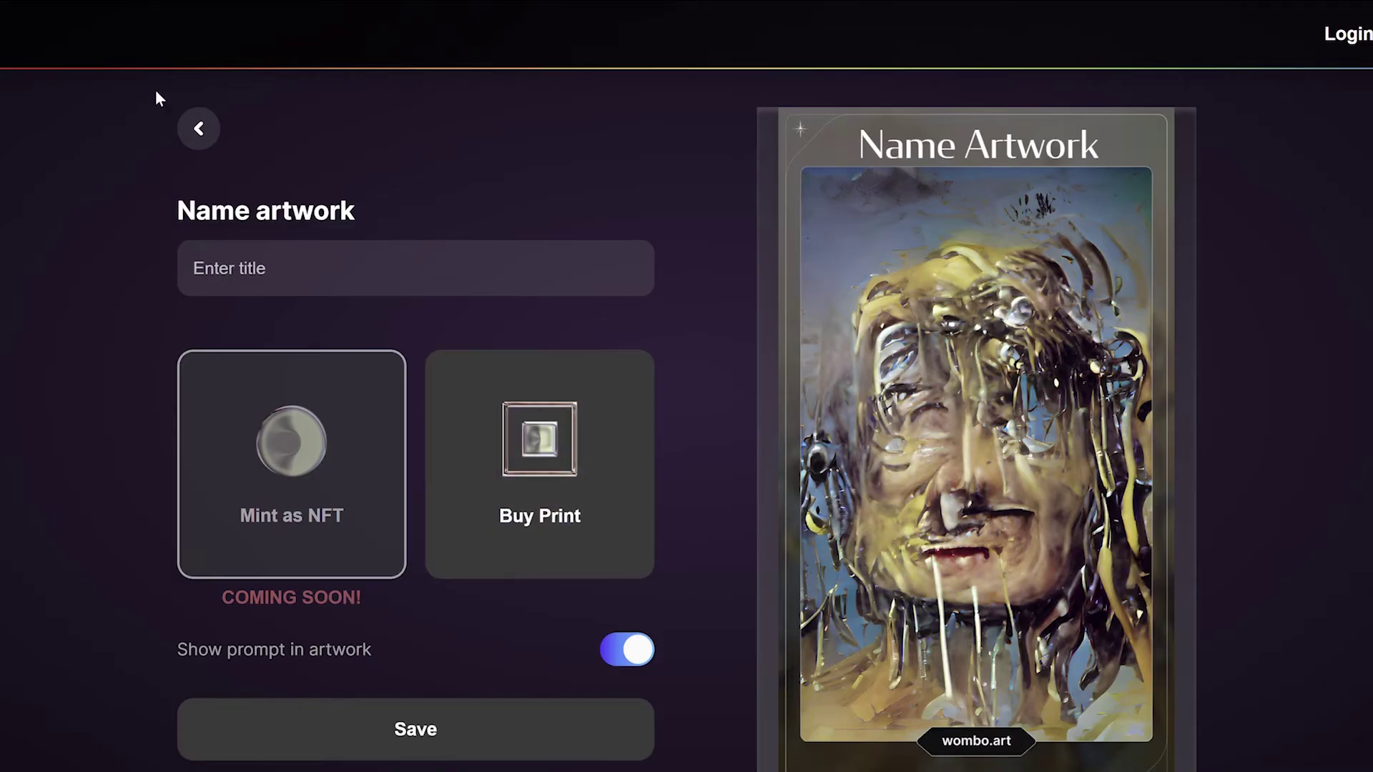
Return to the prompt page of the WOMBO artwork generator and create a Steampunk artwork for the same prompt.
left_click(183, 129)
scroll(599, 571, "down", 2)
scroll(599, 572, "down", 2)
left_click(240, 650)
left_click(390, 764)
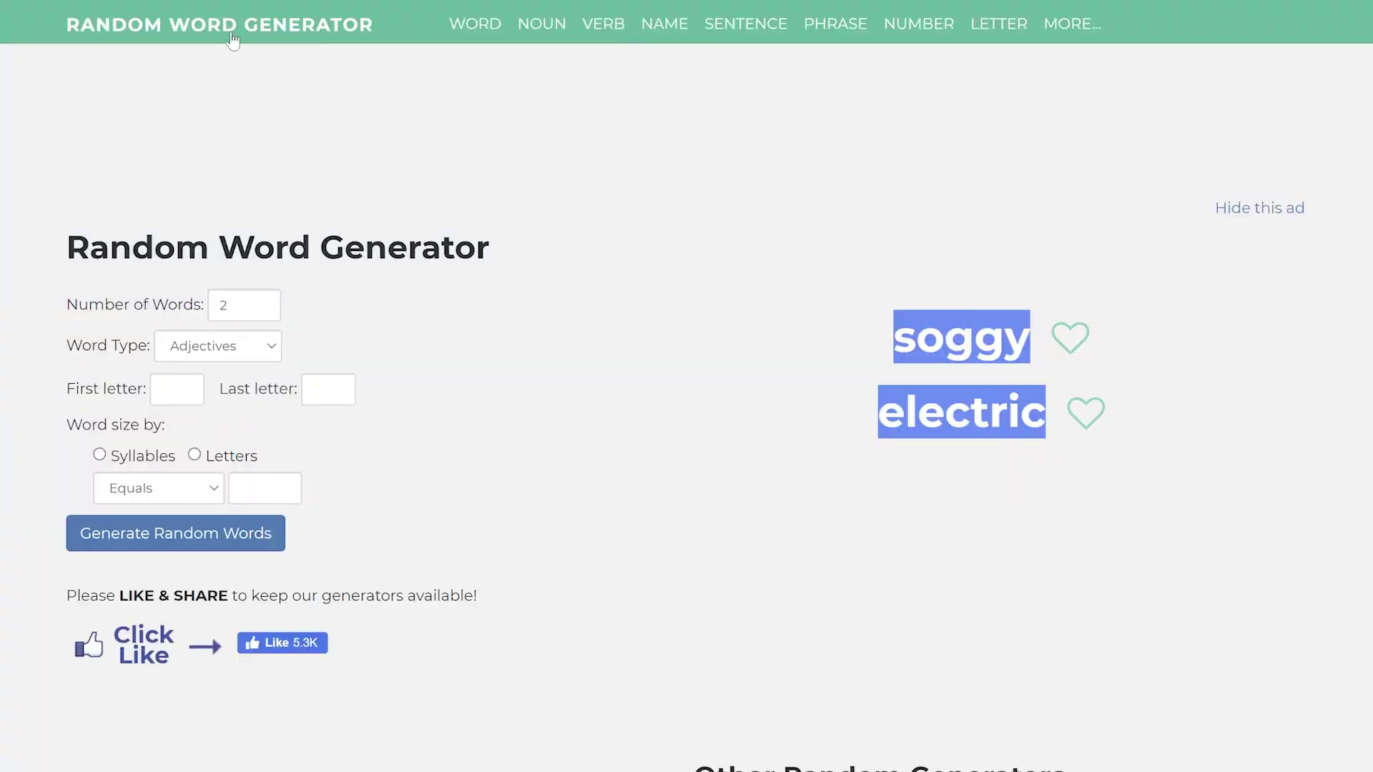
Generate two new adjectives in Random Word Generator and replace the WOMBO artwork prompt with "makeshift overconfident".
left_click(254, 542)
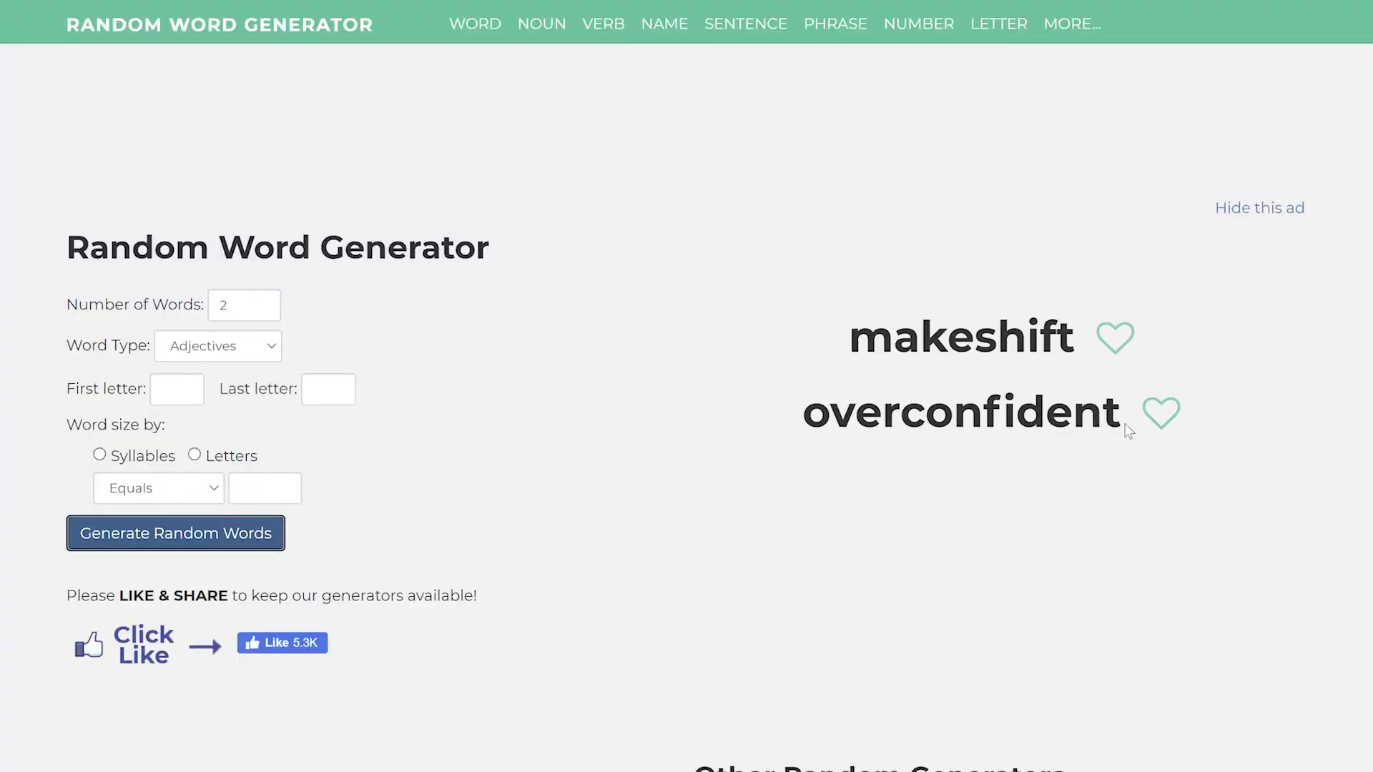
left_click_drag(1124, 429, 815, 323)
key("ctrl+c")
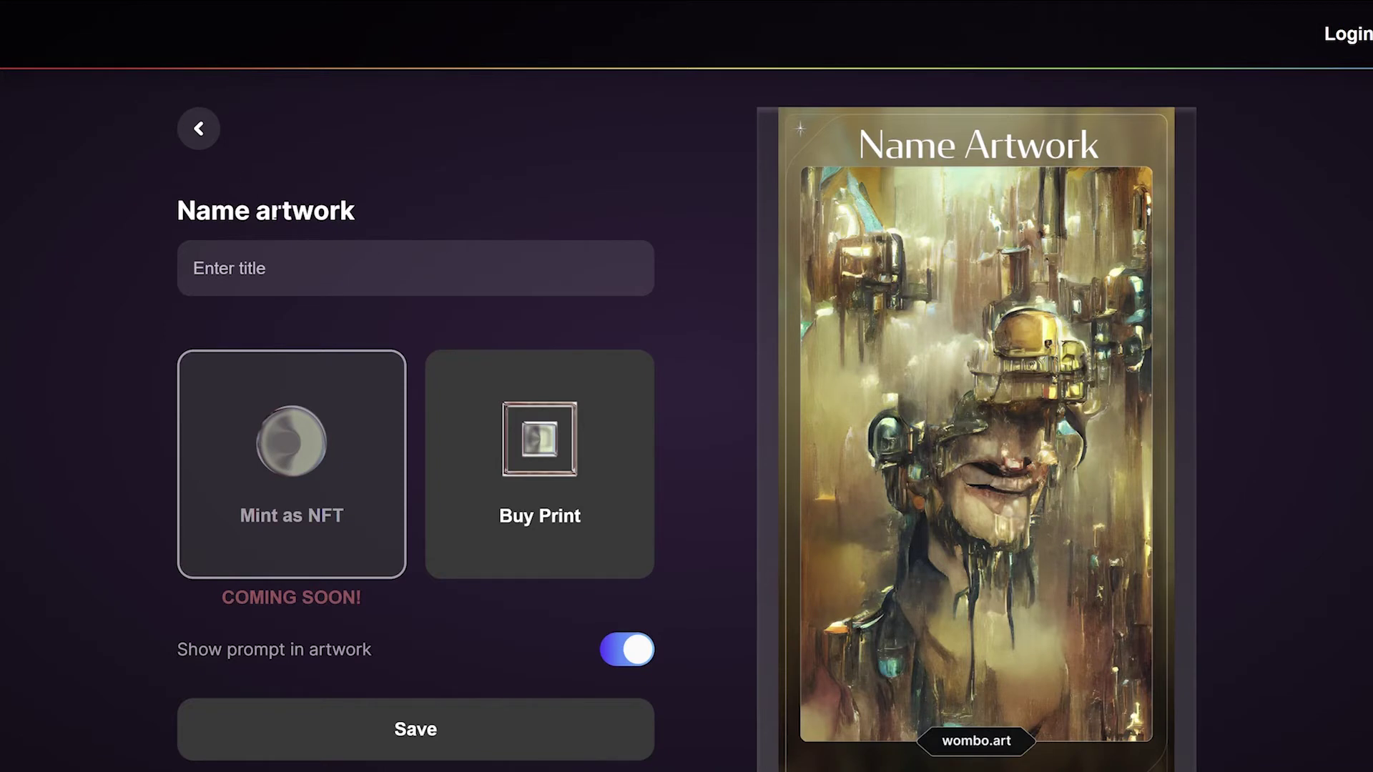
left_click(213, 138)
left_click_drag(474, 223, 46, 199)
key("BackSpace")
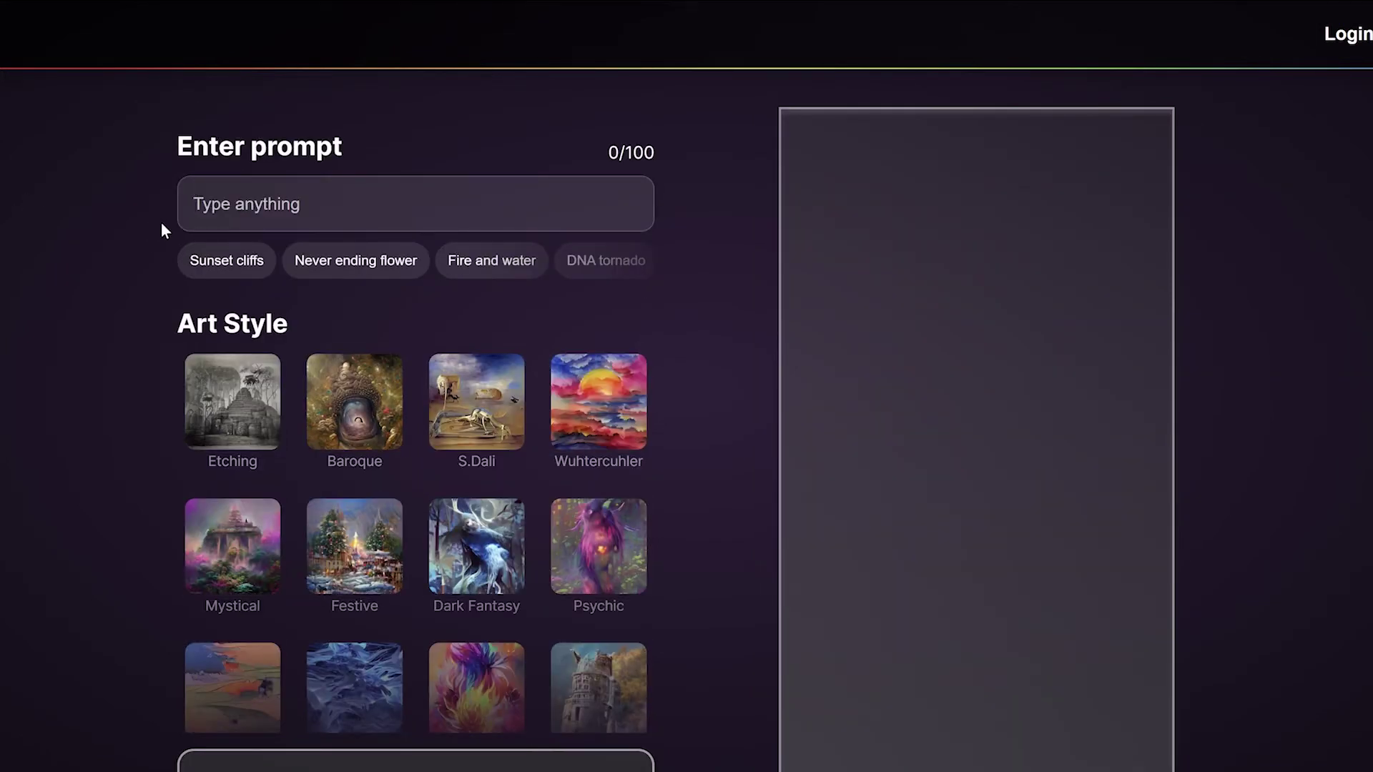
key("ctrl+v")
Create artworks for the prompt "makeshift overconfident" in the Wuhtercuhler and Psychic styles.
left_click(599, 402)
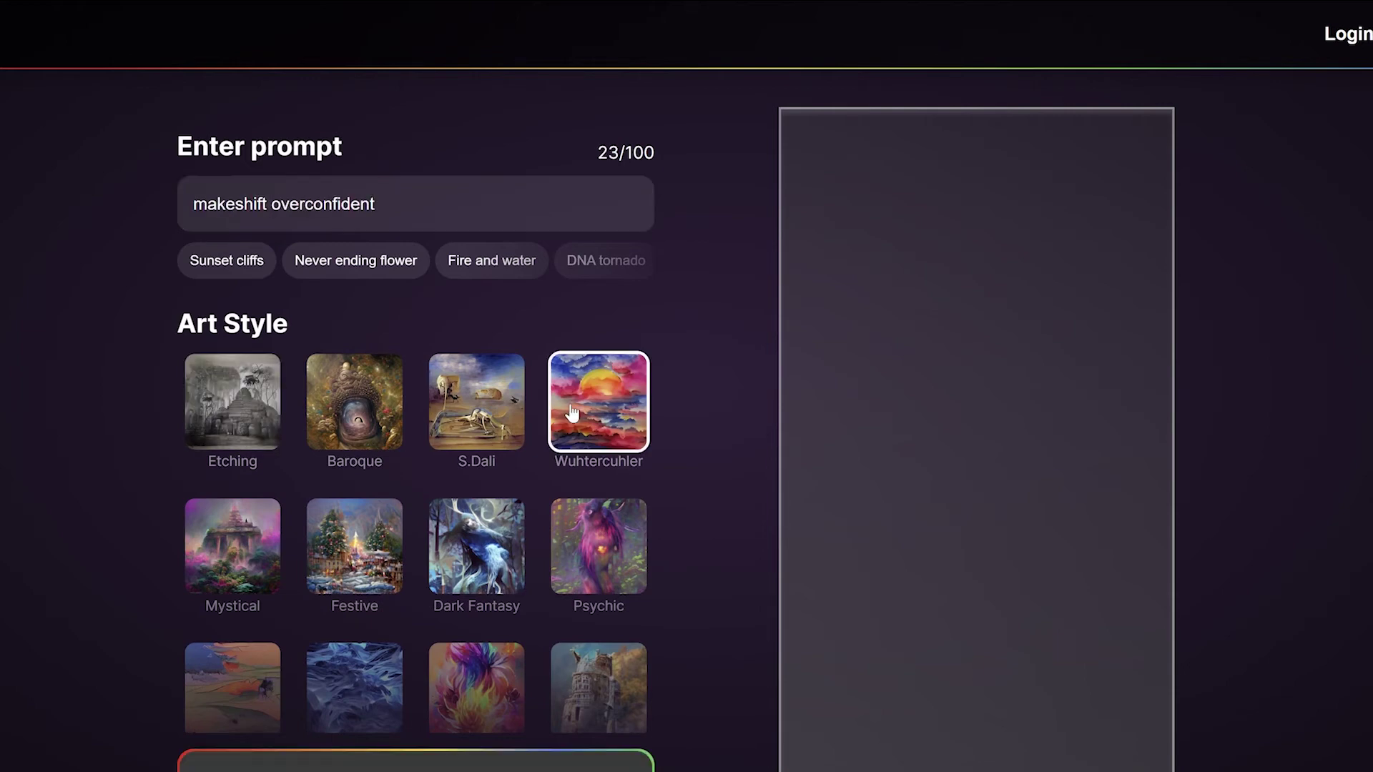
left_click(423, 758)
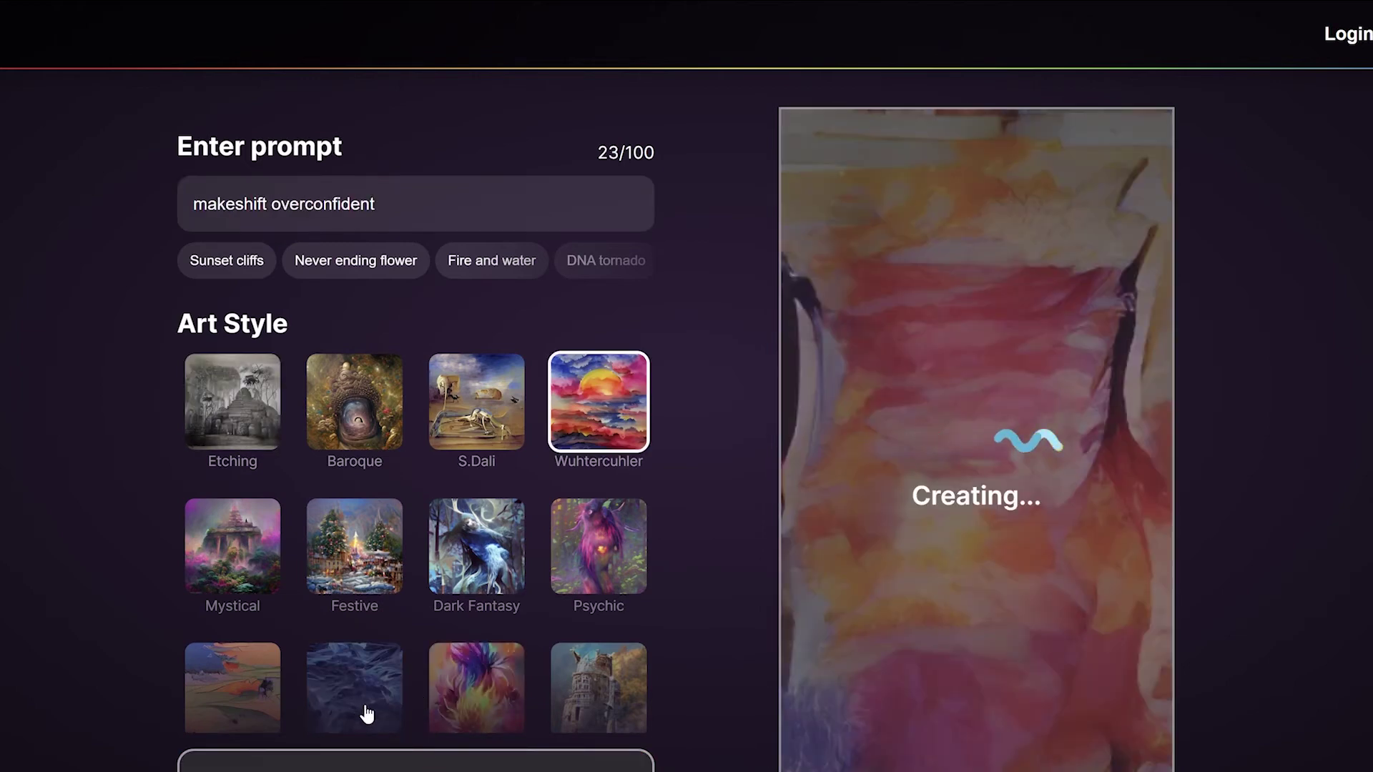
scroll(307, 494, "down", 3)
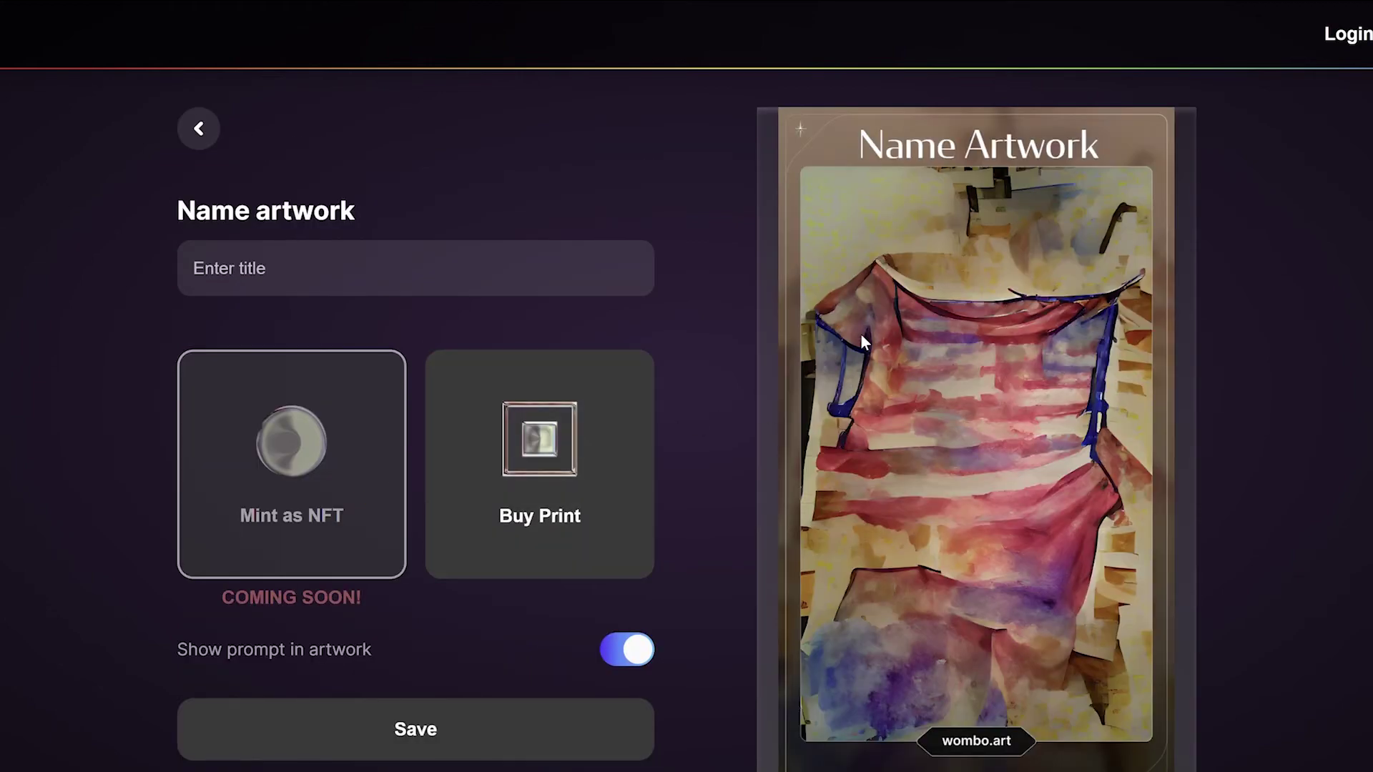
left_click(201, 133)
left_click(601, 569)
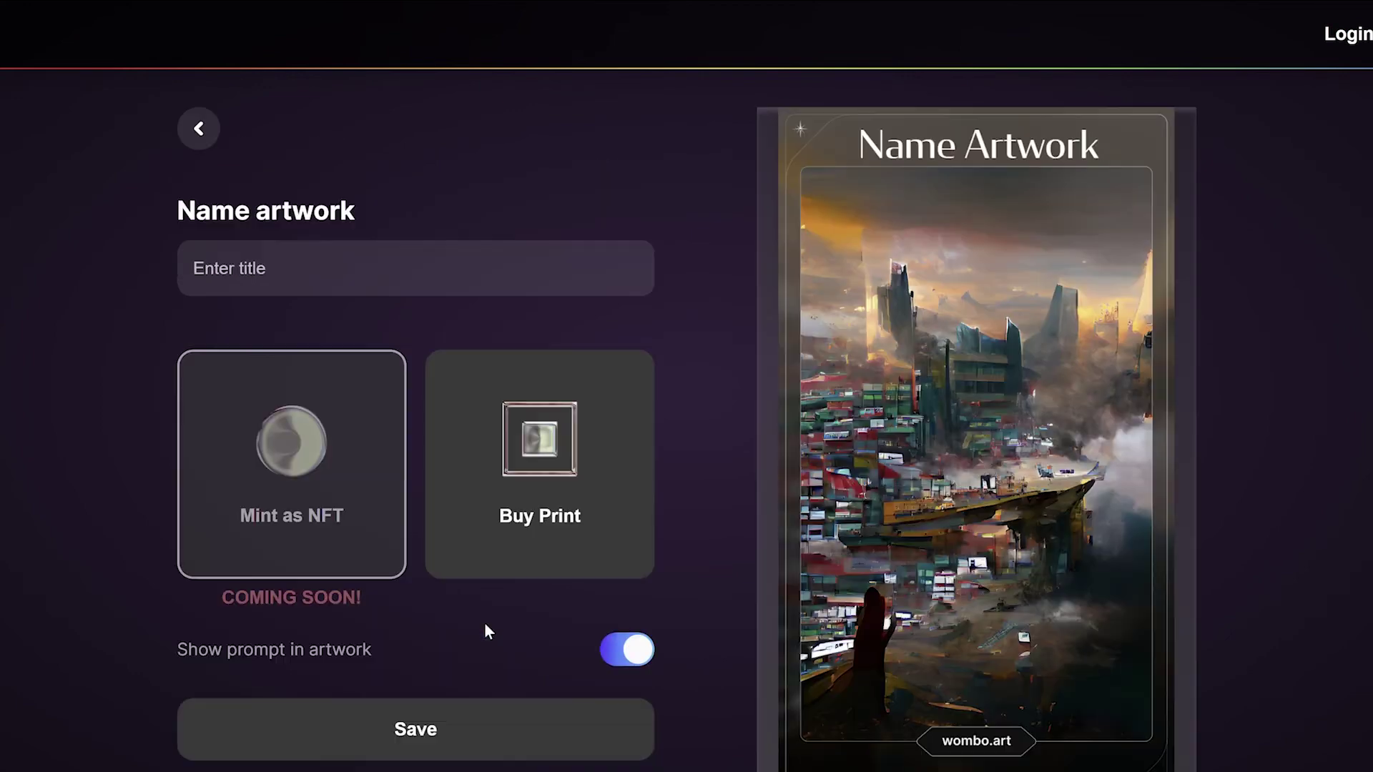
Add "human face" to the prompt "makeshift overconfident" and create artworks in the Fantasy Art and S.Dali styles.
left_click(211, 129)
left_click(450, 222)
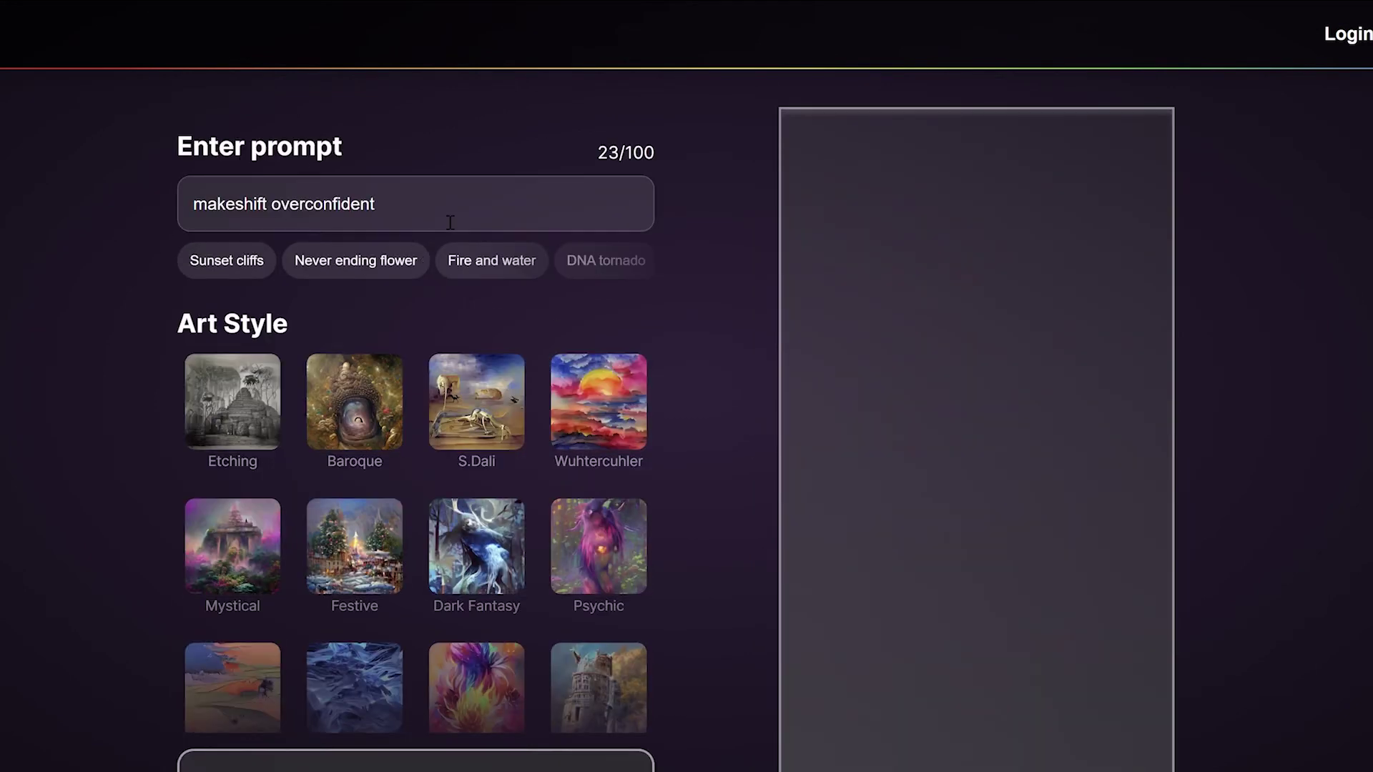
type("human face")
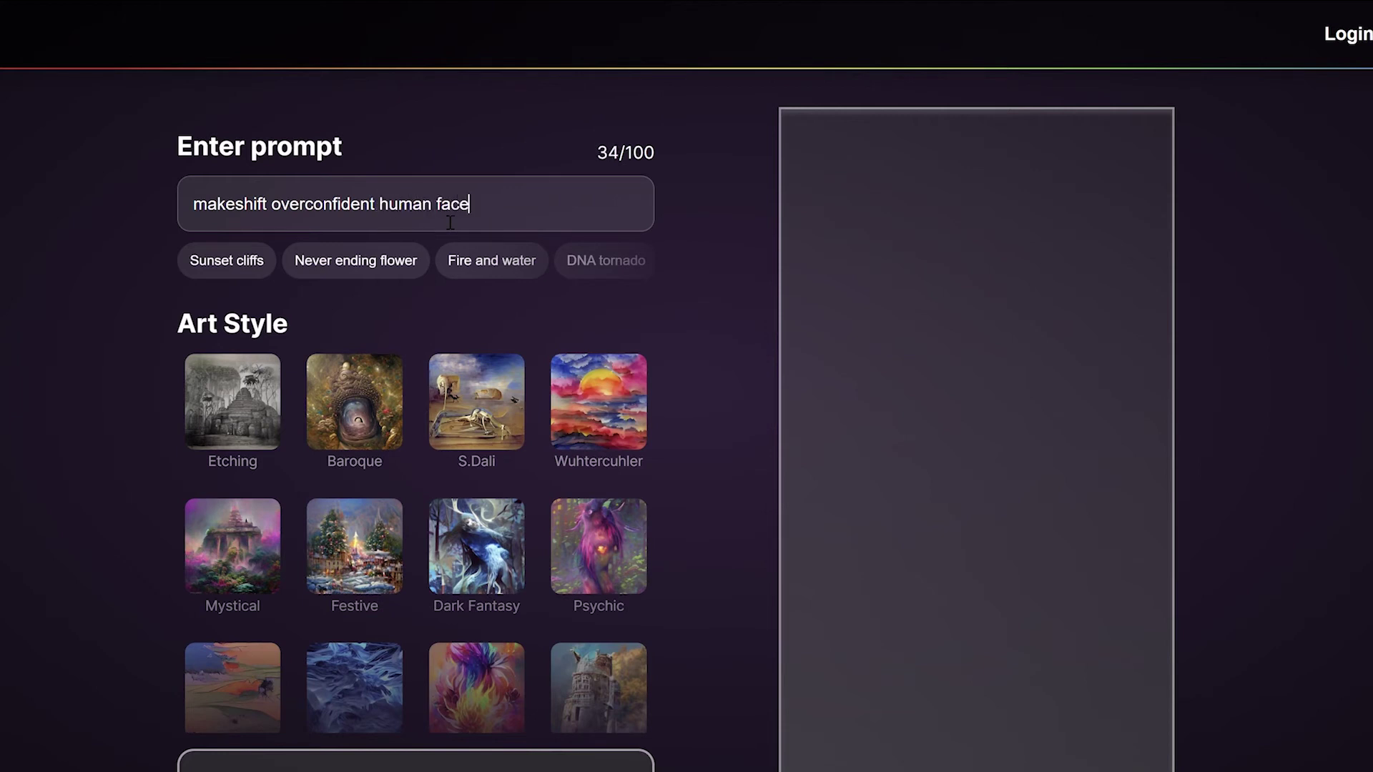
scroll(496, 600, "down", 3)
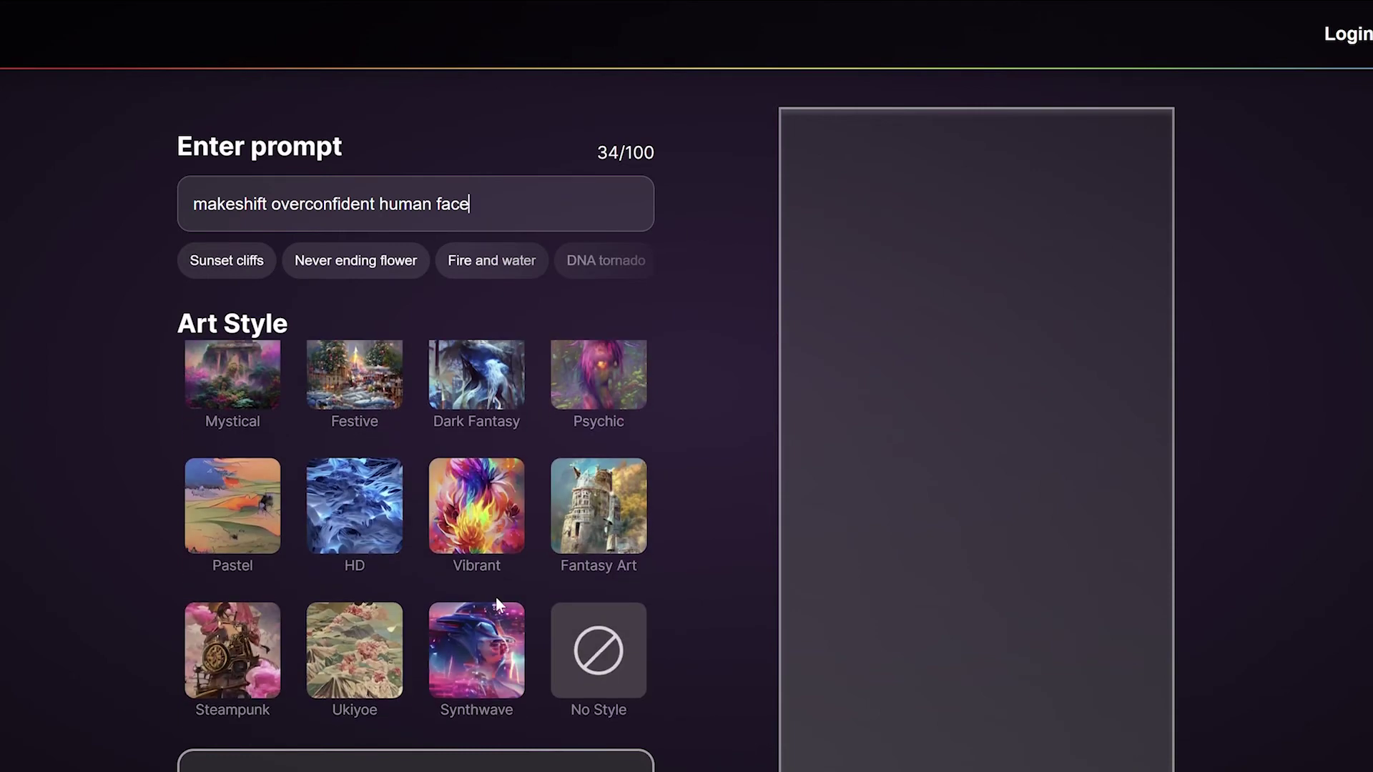
left_click(579, 531)
left_click(553, 765)
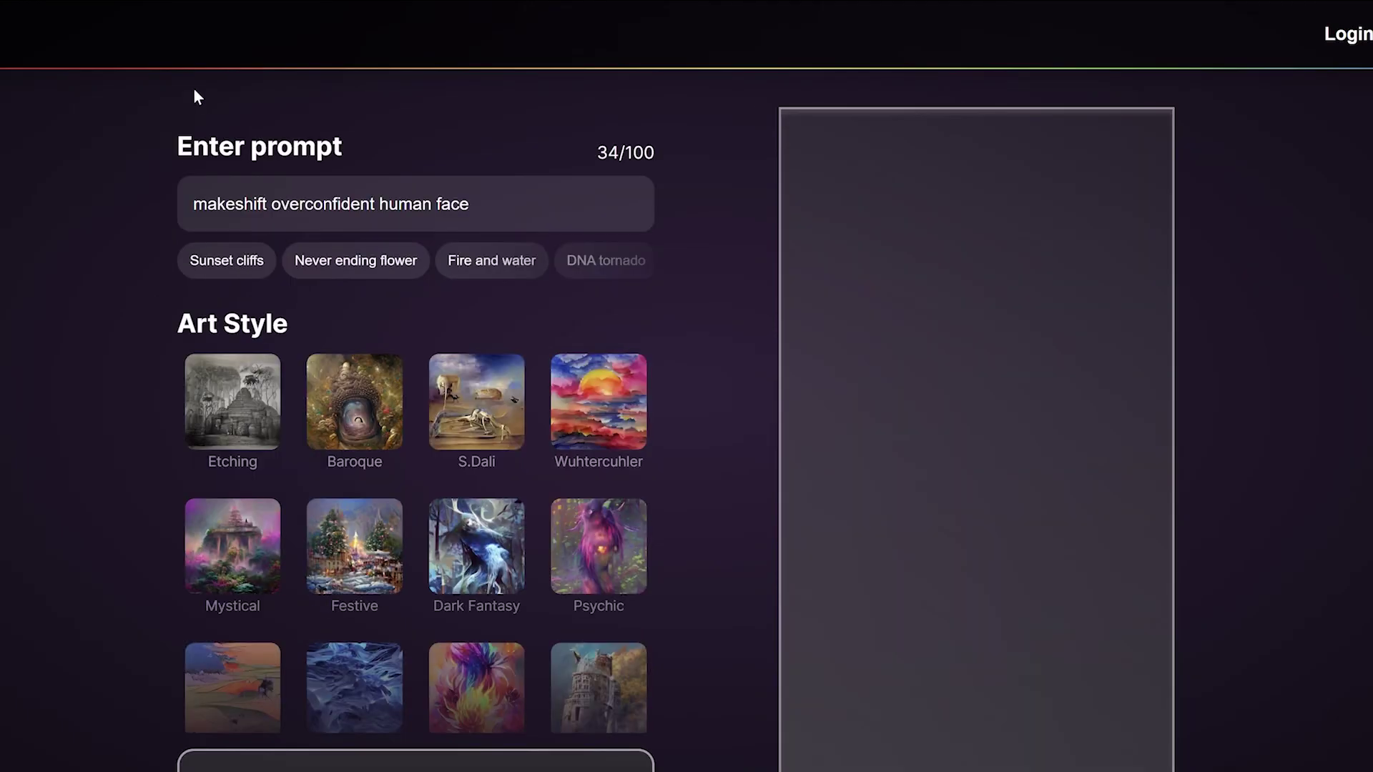
left_click(476, 402)
left_click(521, 762)
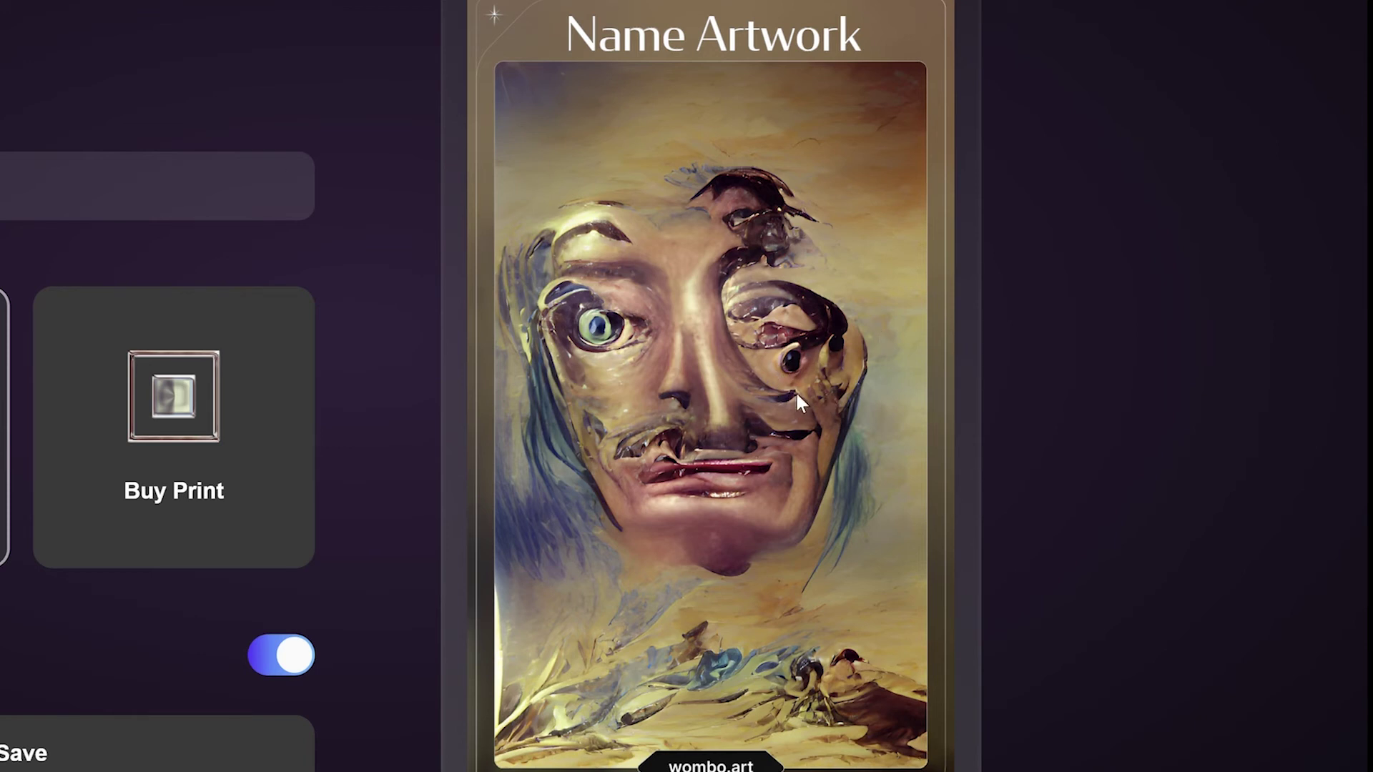
Create further artworks for "makeshift overconfident human face" in the Steampunk and Synthwave styles.
scroll(610, 572, "down", 1)
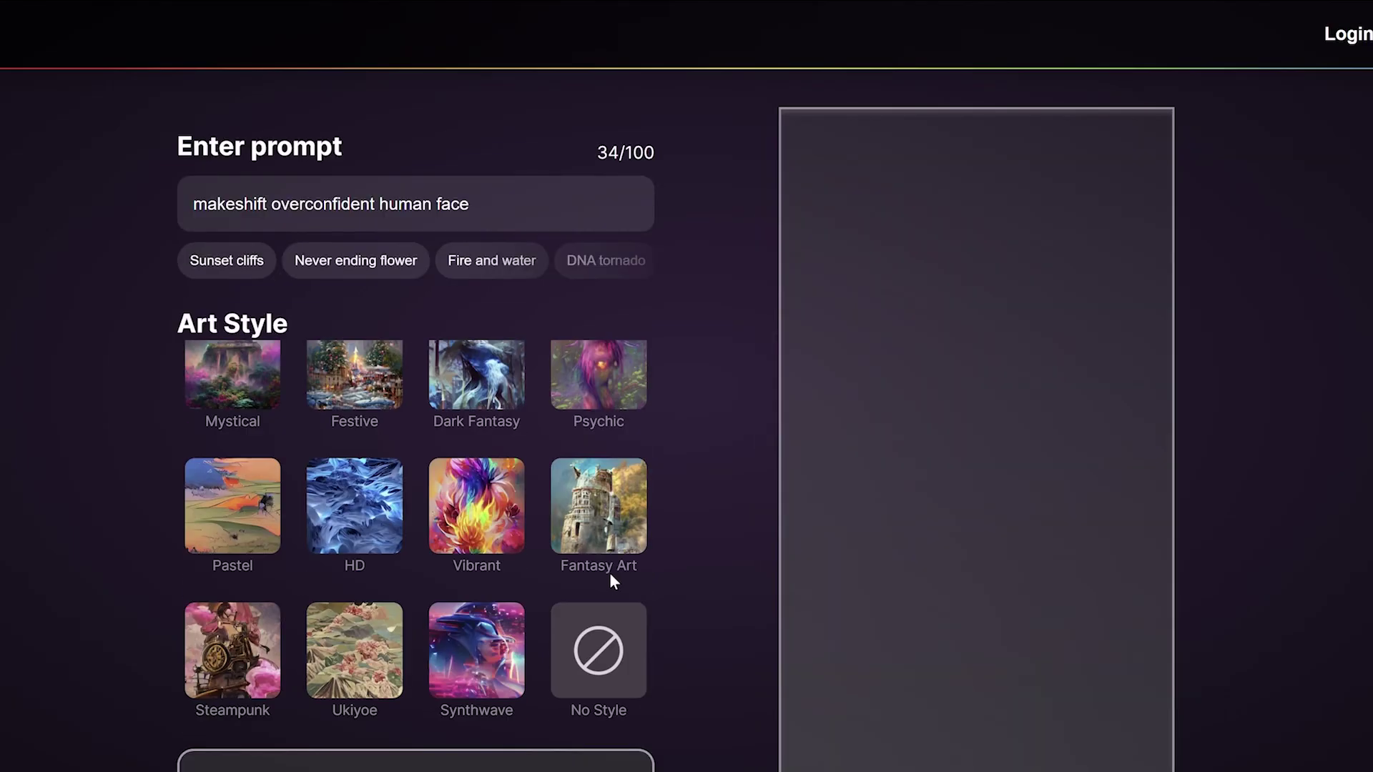
left_click(232, 650)
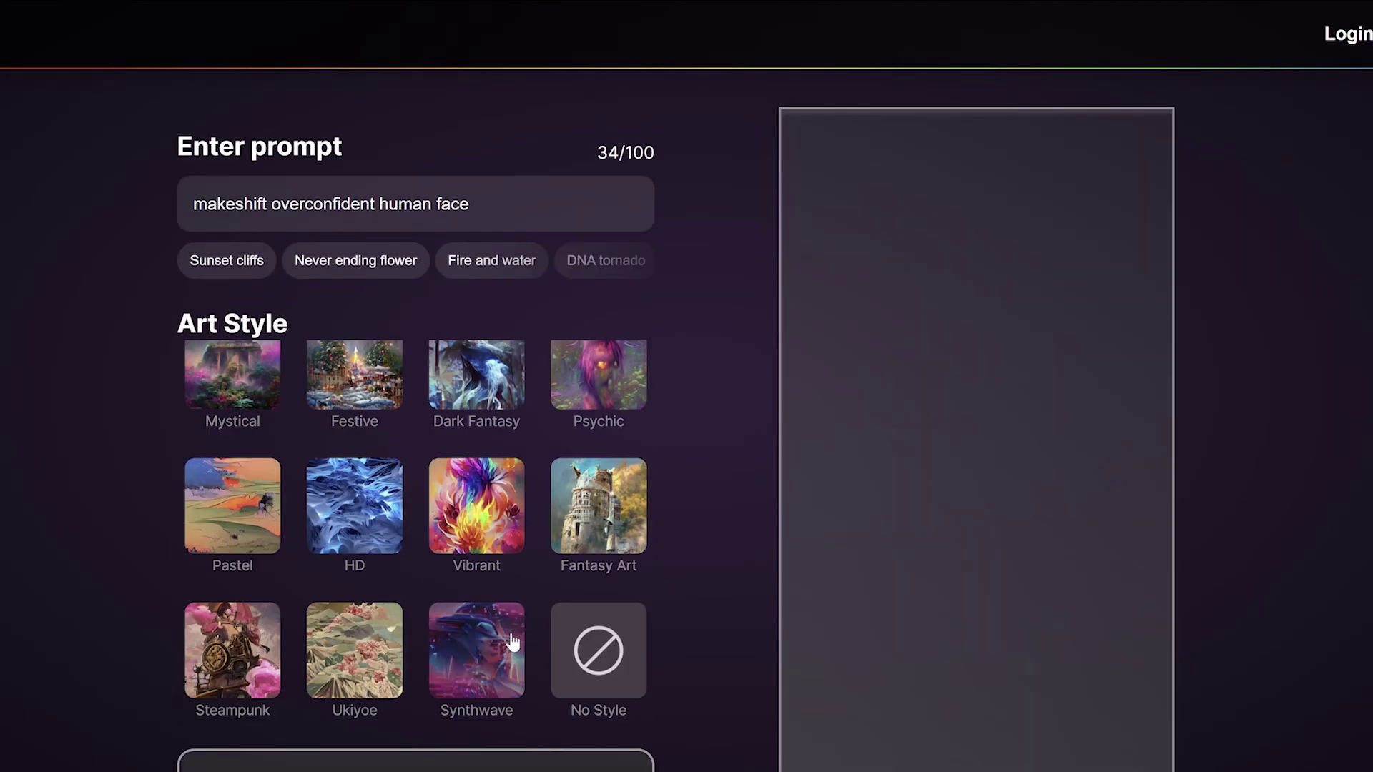
left_click(512, 642)
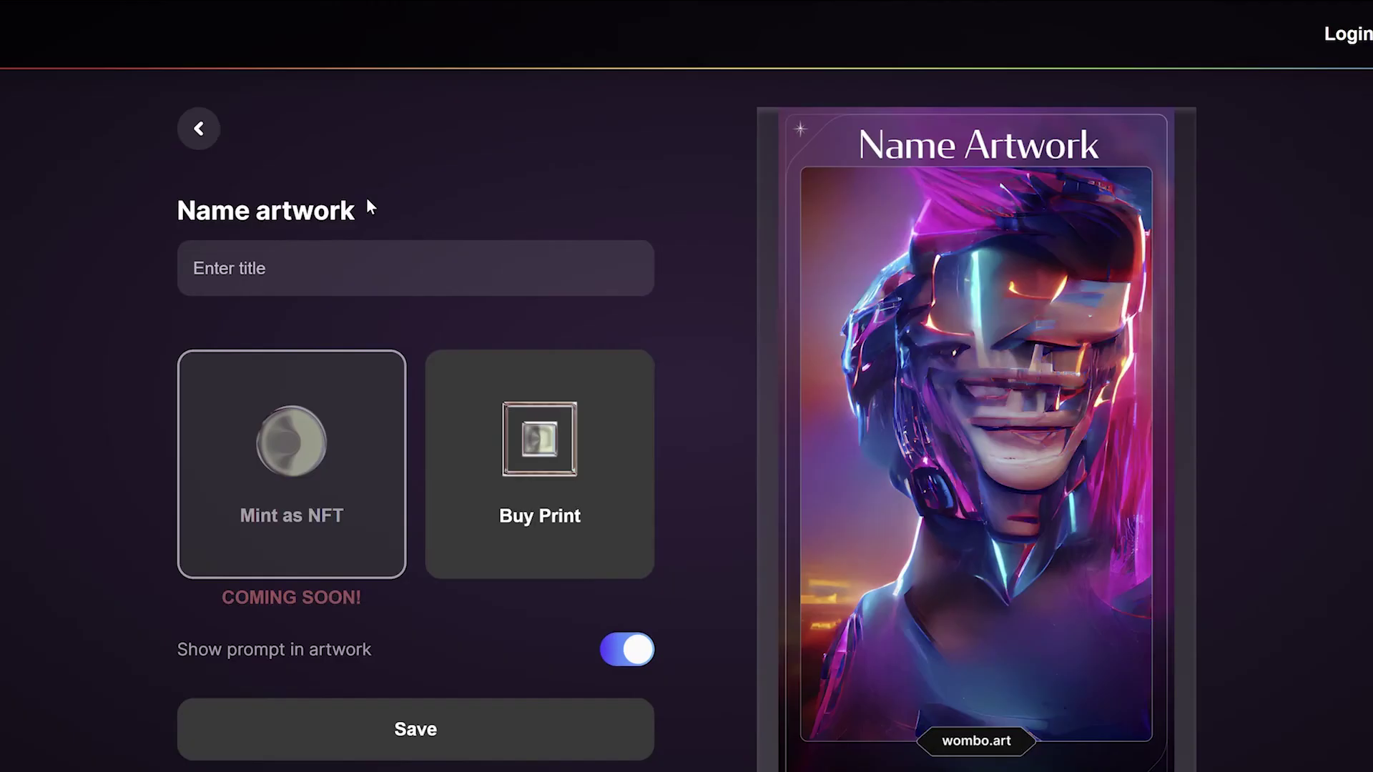
Replace the prompt with "real human face" and create an artwork in the Psychic style.
left_click(207, 130)
left_click_drag(472, 204, 131, 213)
type("real human face")
left_click(598, 546)
scroll(598, 546, "down", 3)
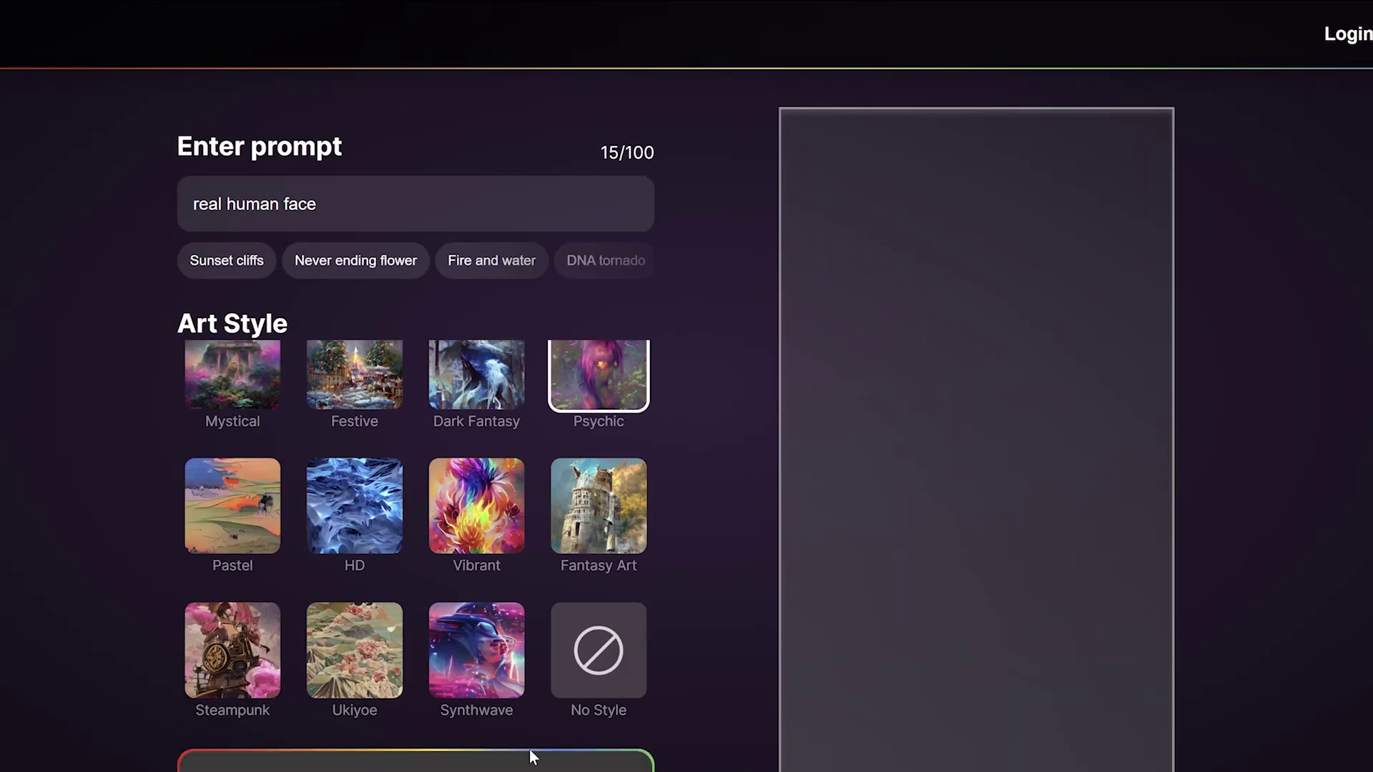
left_click(464, 756)
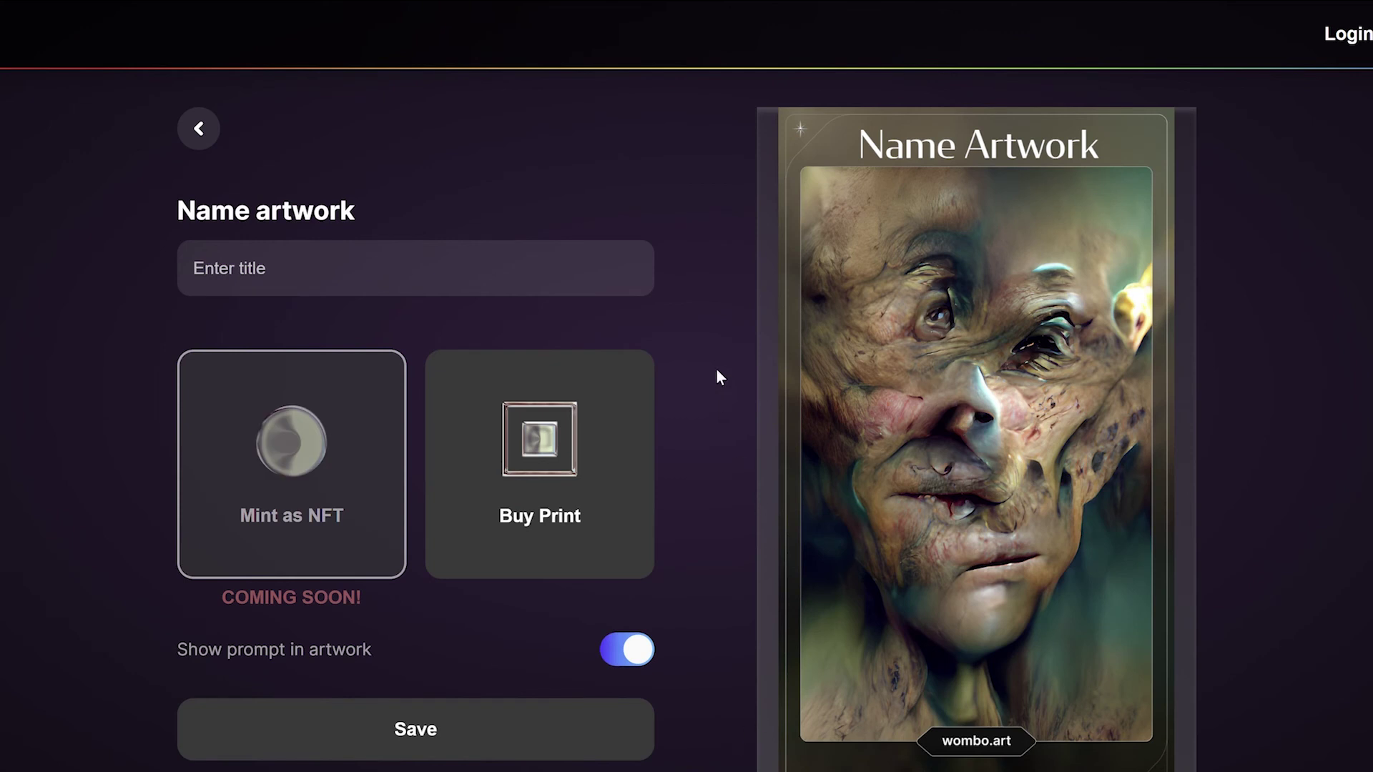
Create two more artworks for the prompt "real human face", the second in the Vibrant style.
left_click(200, 129)
scroll(414, 500, "down", 3)
left_click(415, 761)
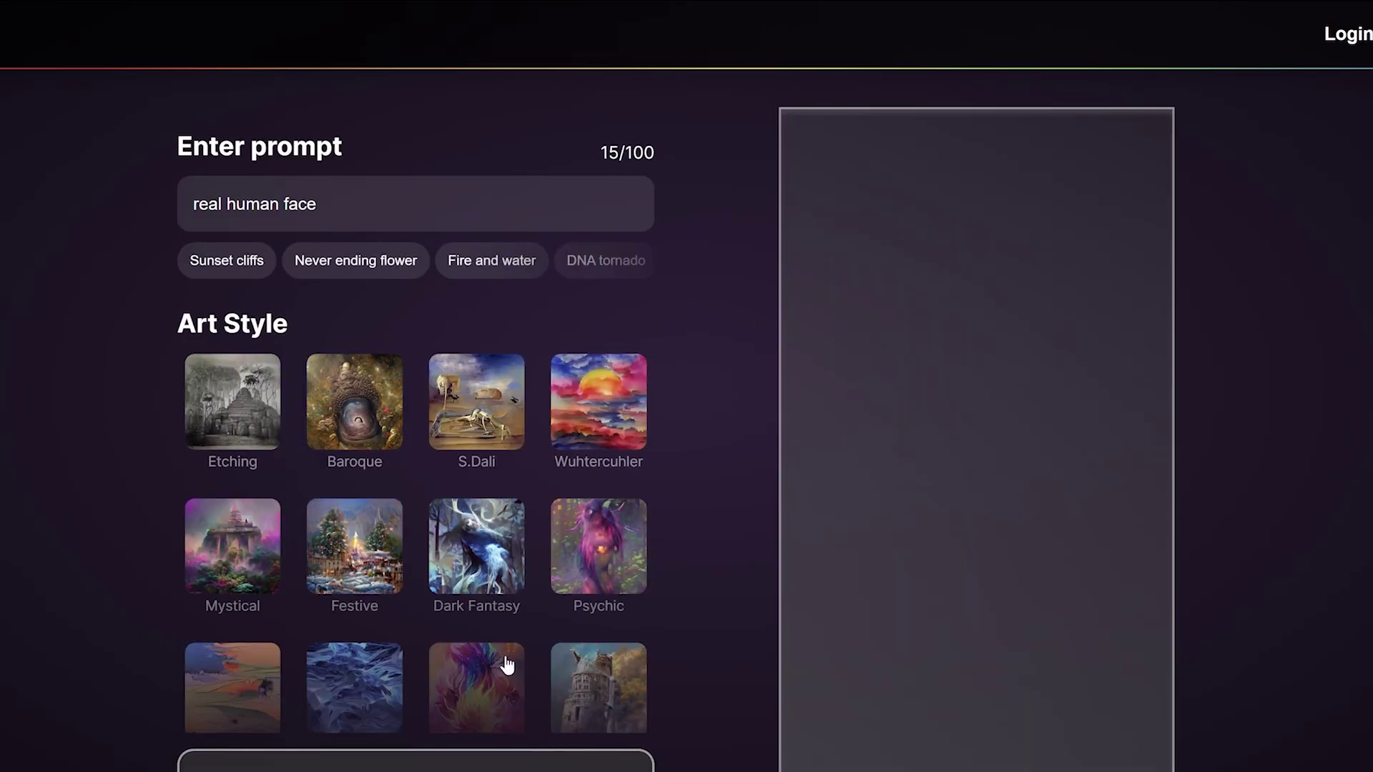
left_click(476, 688)
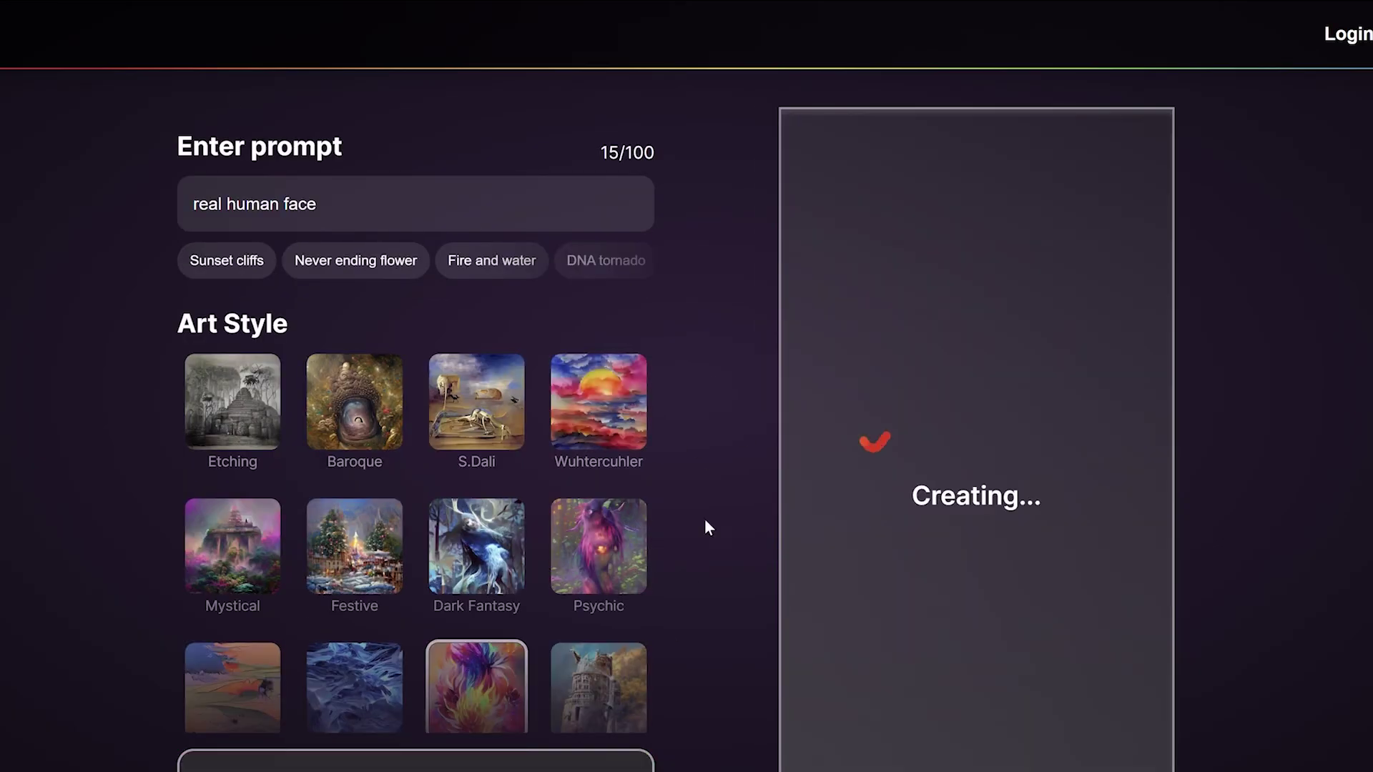
scroll(532, 506, "down", 3)
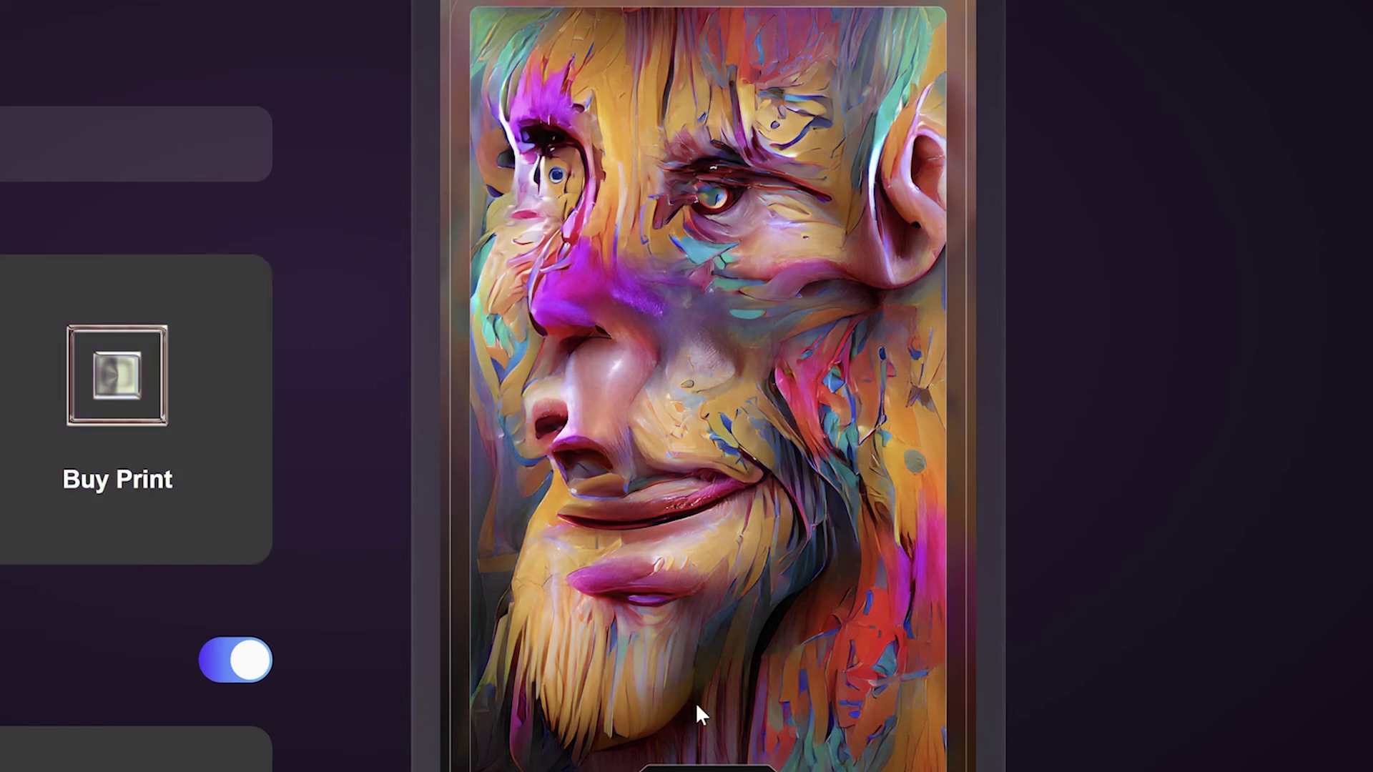
Replace the prompt with "perfect robot" and create artworks in the Baroque and S.Dali styles.
key("ctrl+a")
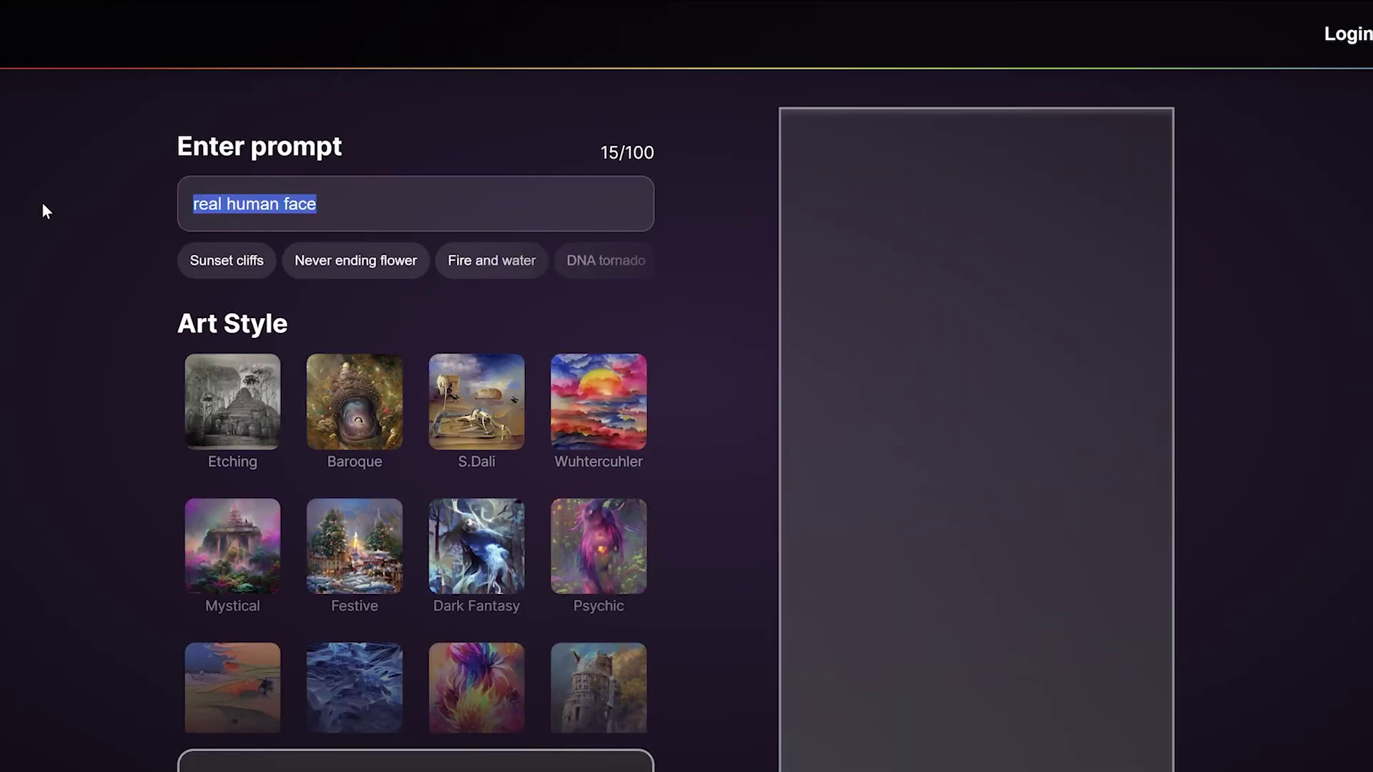
type("perfect robot")
left_click(392, 401)
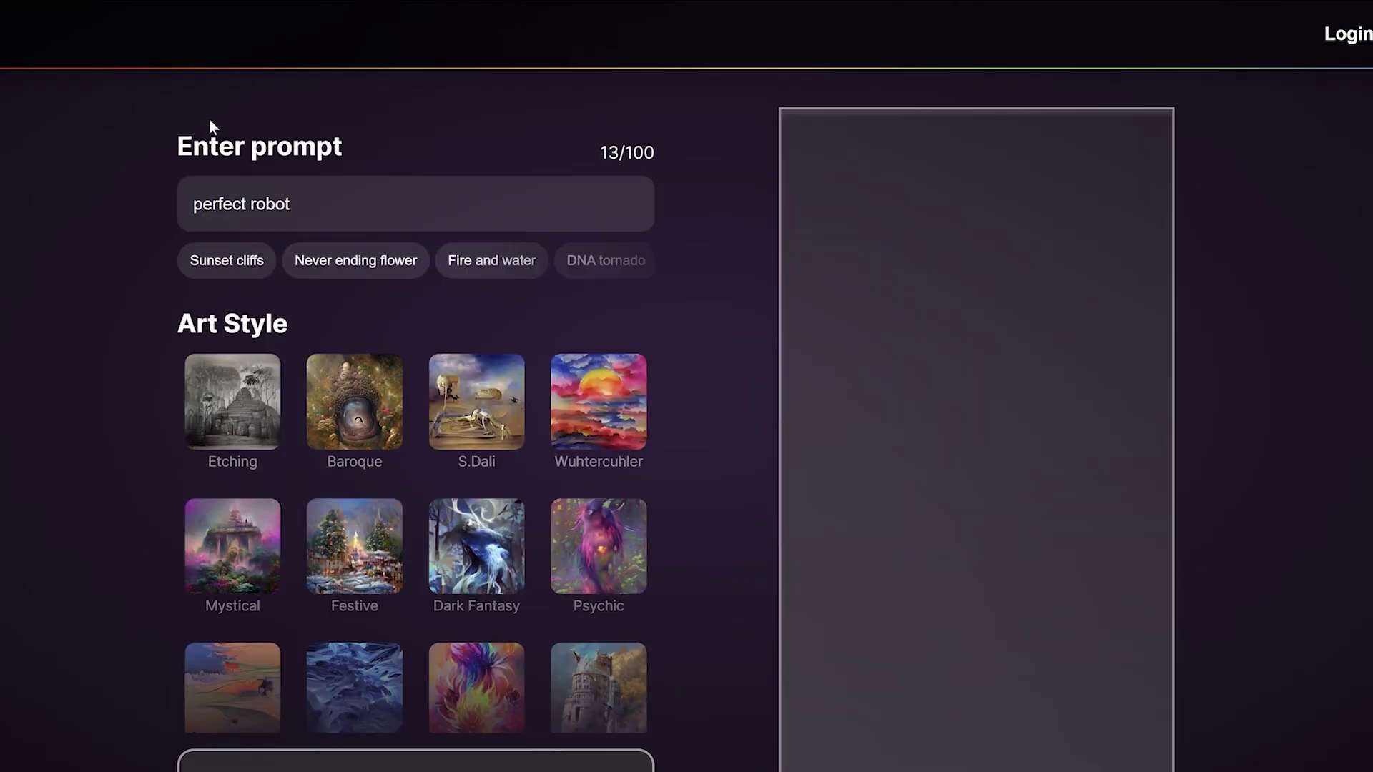
left_click(476, 402)
left_click(618, 758)
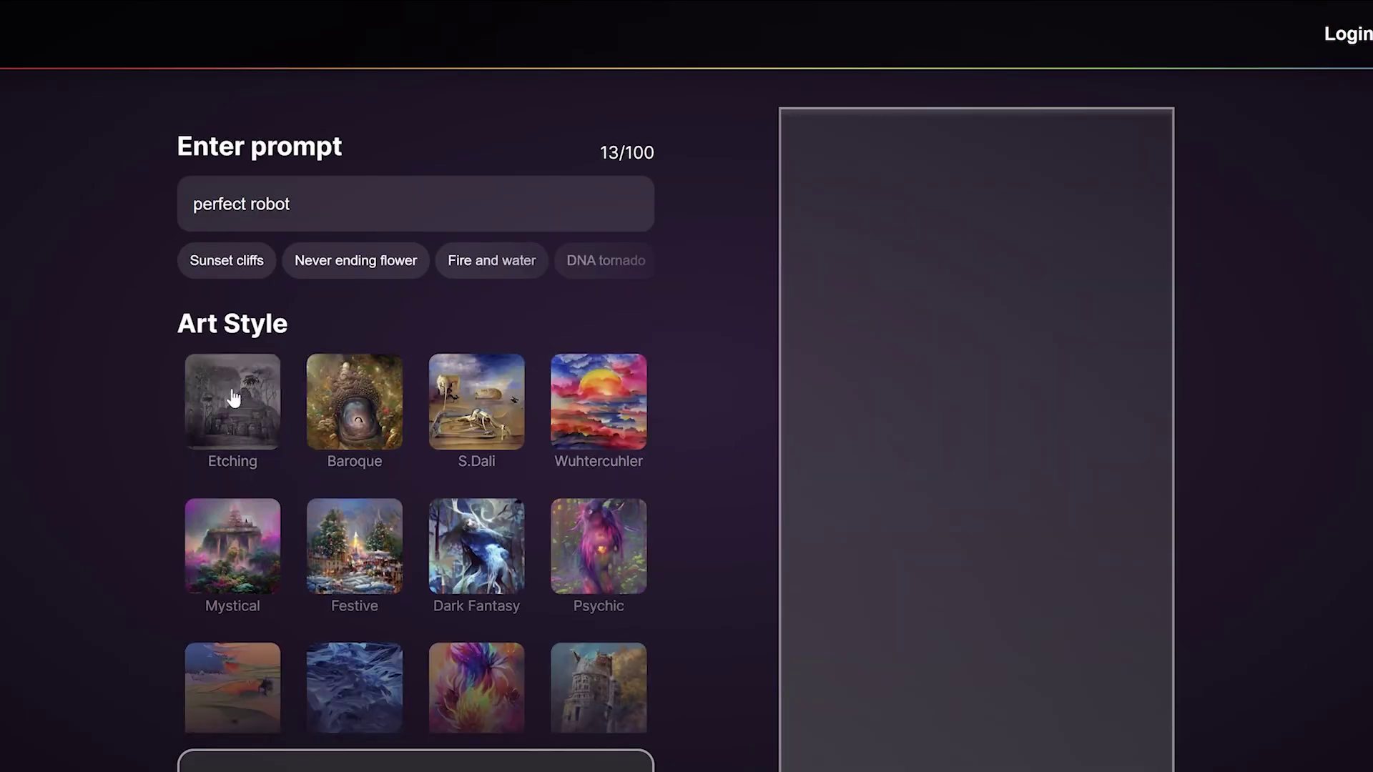
Create several more artworks for the prompt "perfect robot" in other art styles, the last in the Steampunk style.
scroll(415, 536, "down", 2)
left_click(272, 708)
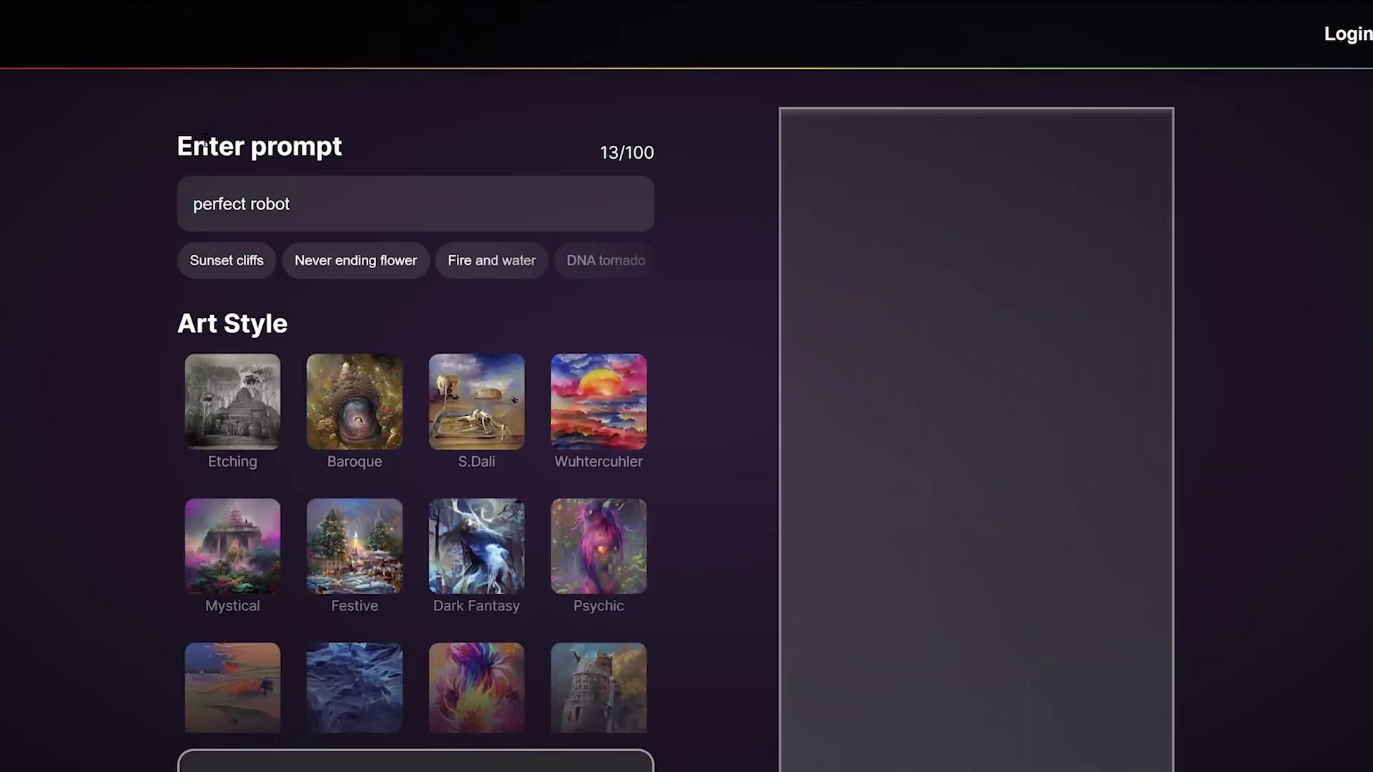
scroll(615, 429, "down", 1)
left_click(621, 391)
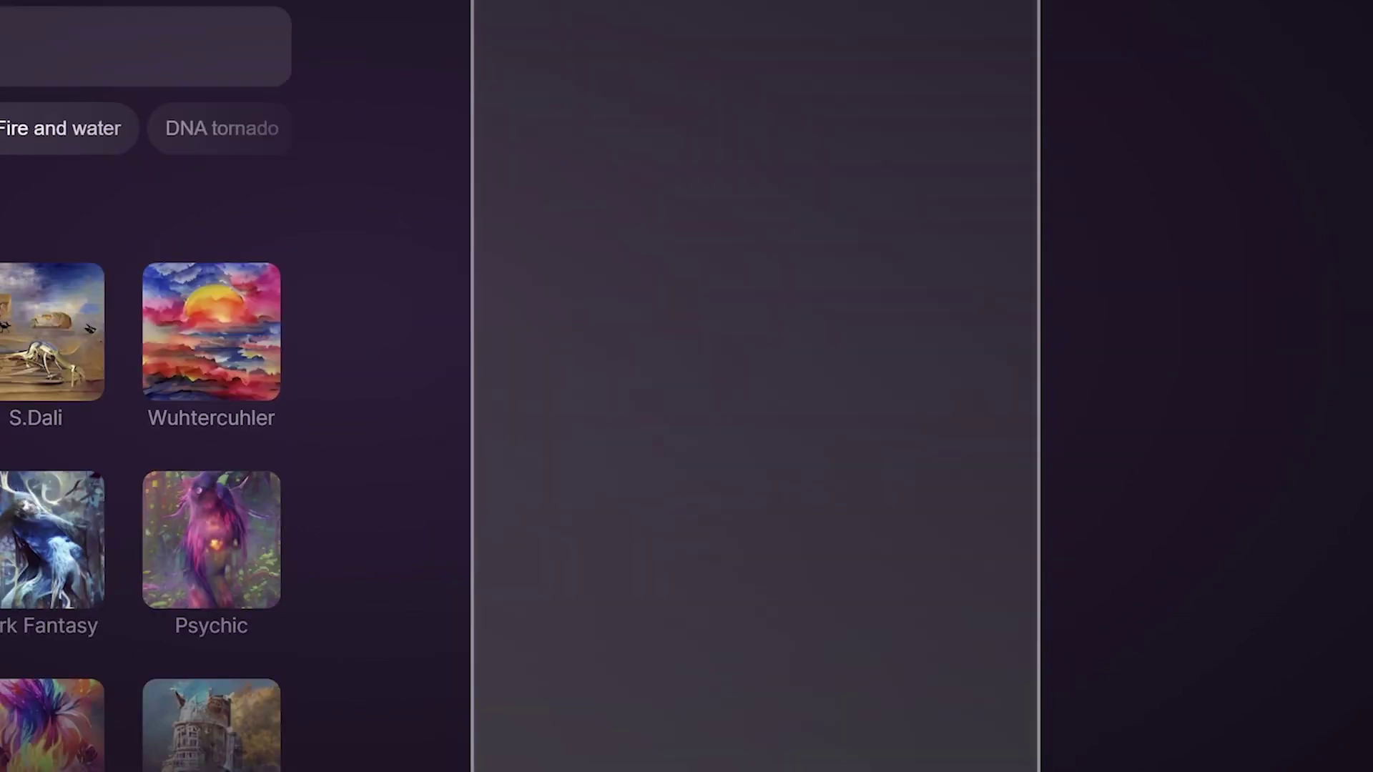
scroll(174, 714, "down", 3)
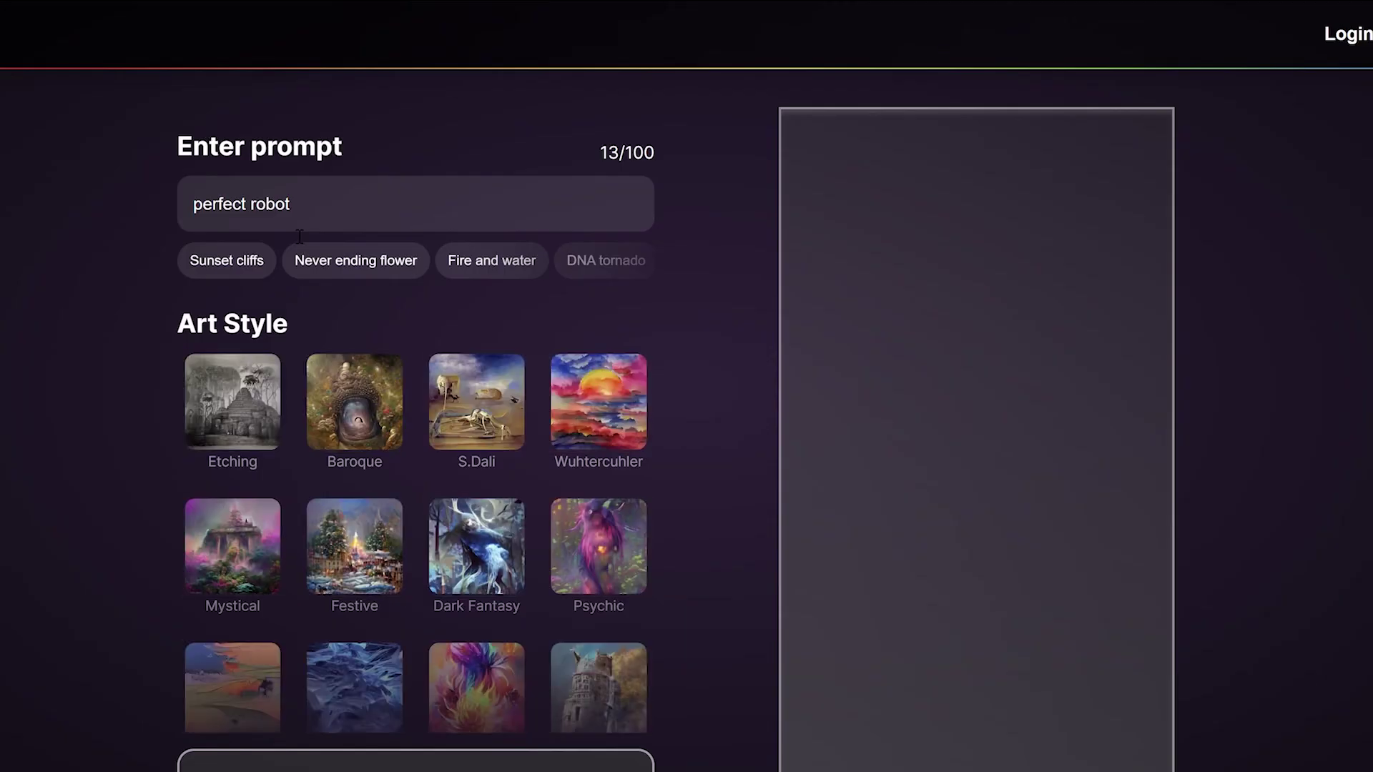
scroll(410, 636, "down", 3)
left_click(232, 650)
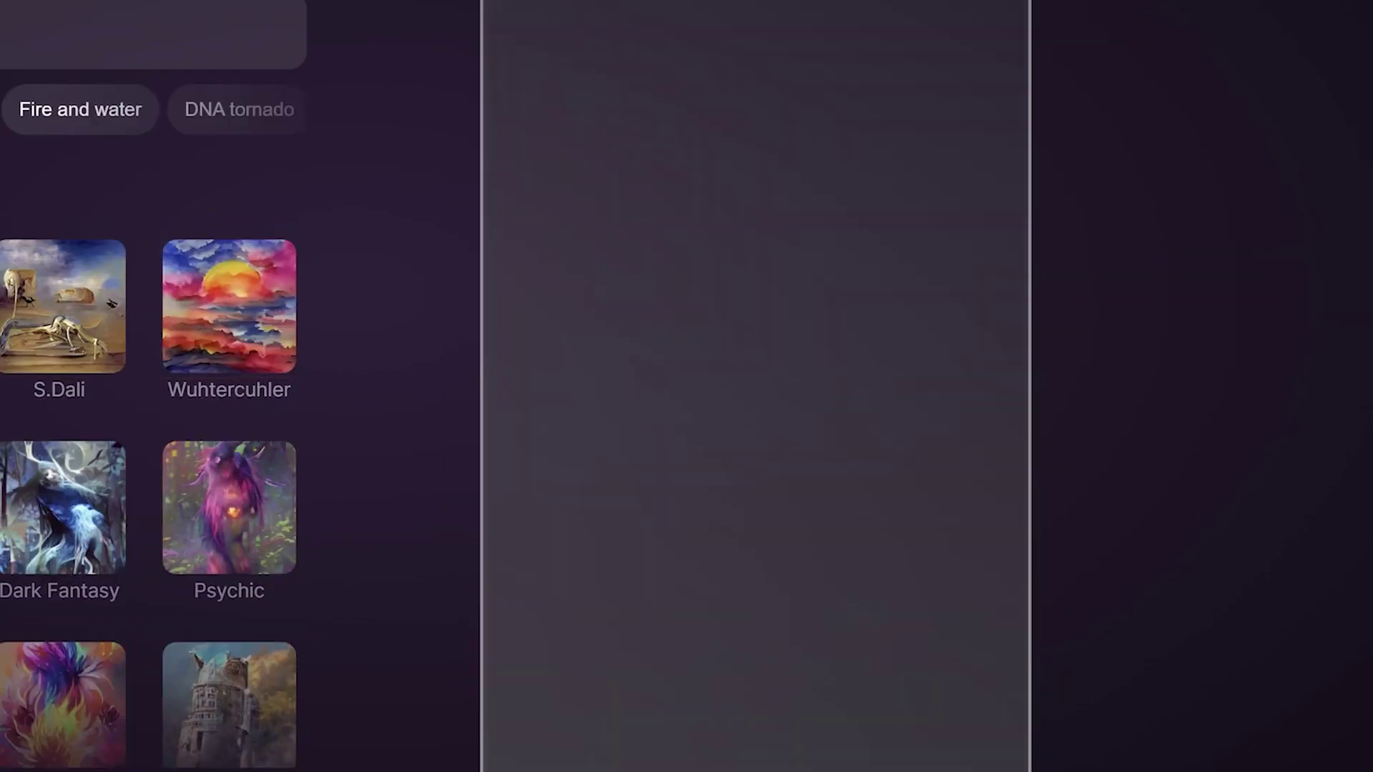
Extend the prompt to "perfect robot human face" and create an artwork in the Mystical style.
type("perfect robot human face")
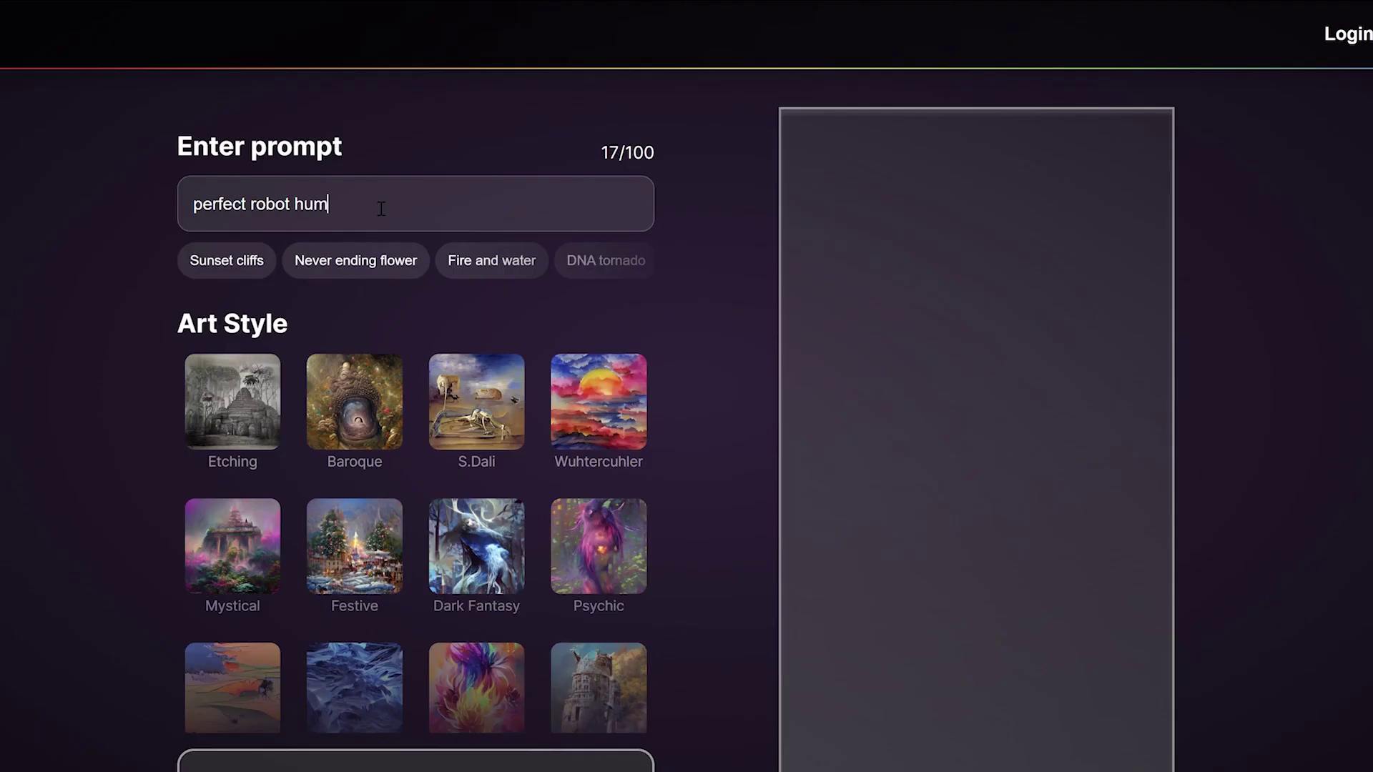
left_click(232, 545)
left_click(372, 752)
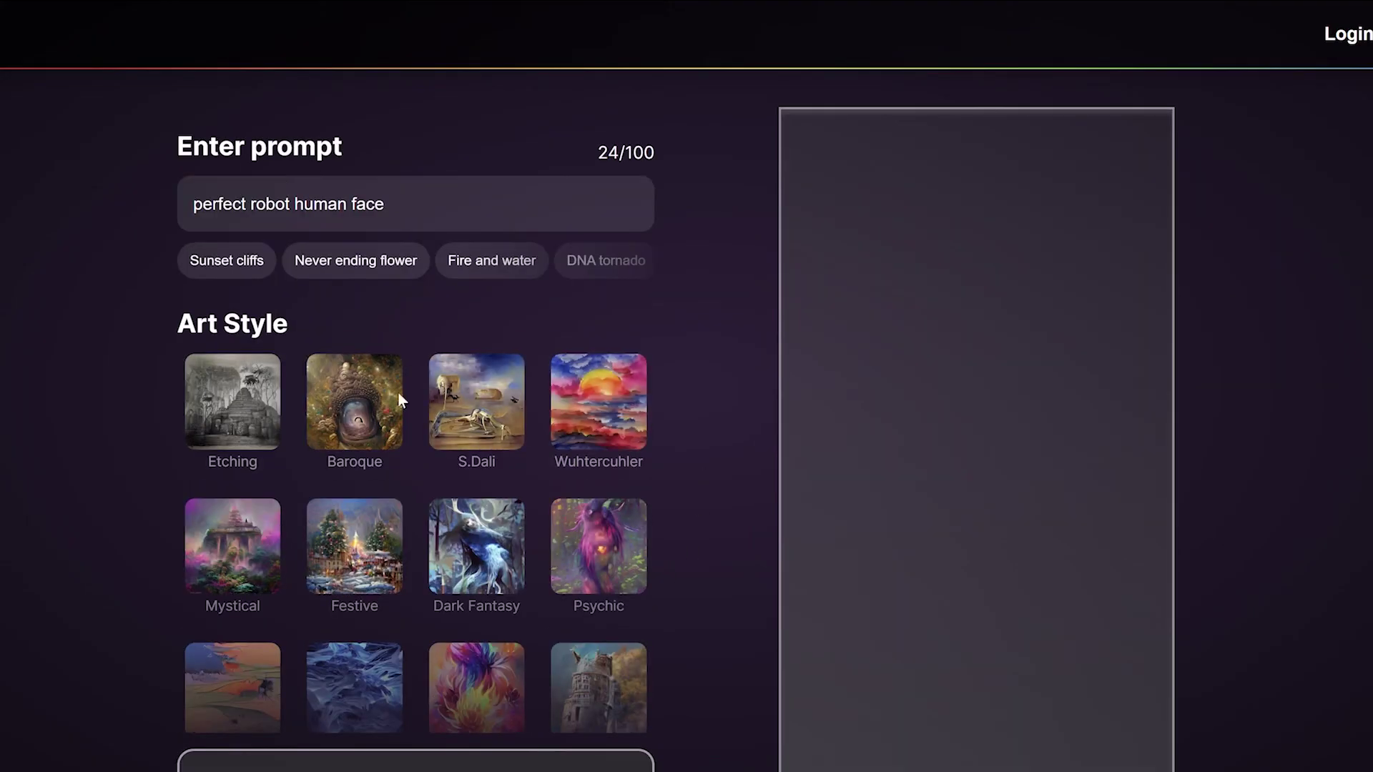
Create further artworks for "perfect robot human face" in the Synthwave and Pastel styles.
scroll(491, 459, "down", 3)
left_click(477, 650)
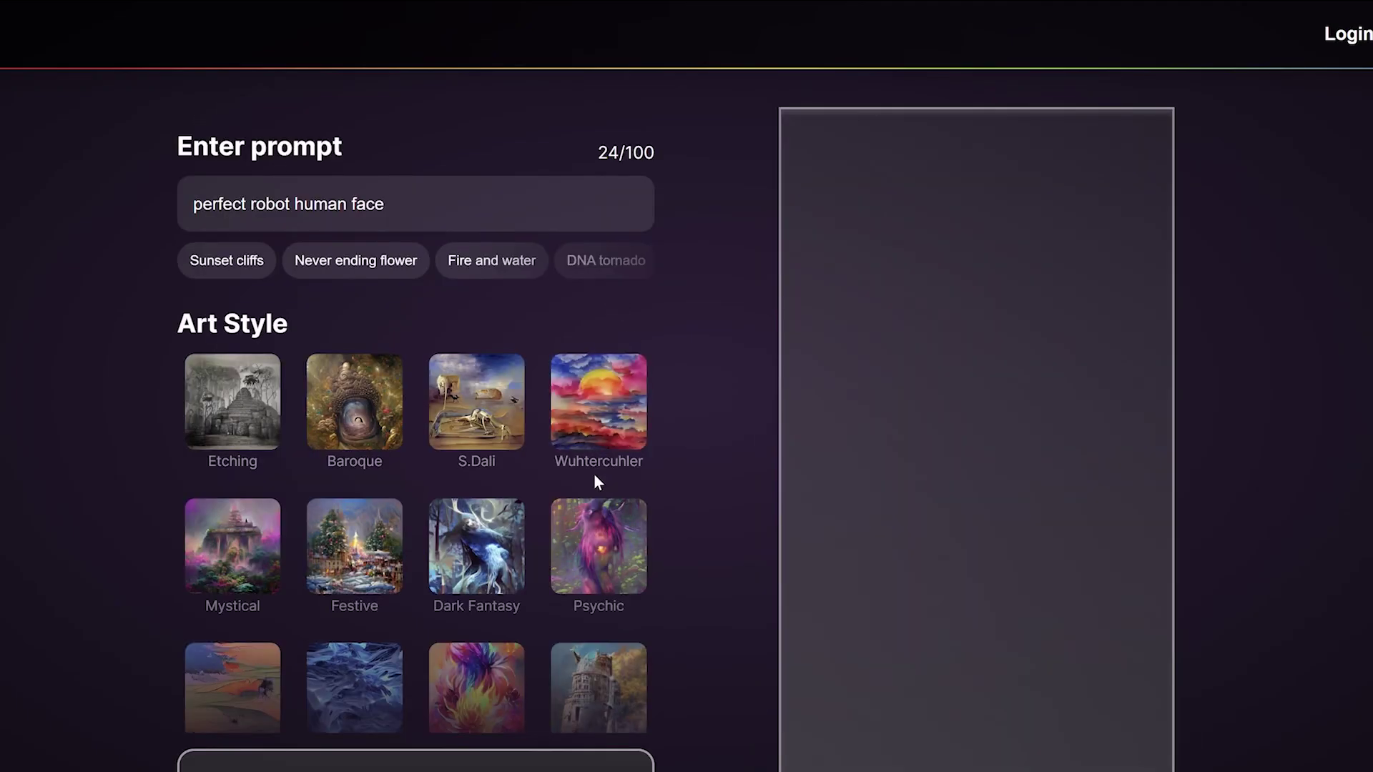
scroll(594, 473, "down", 3)
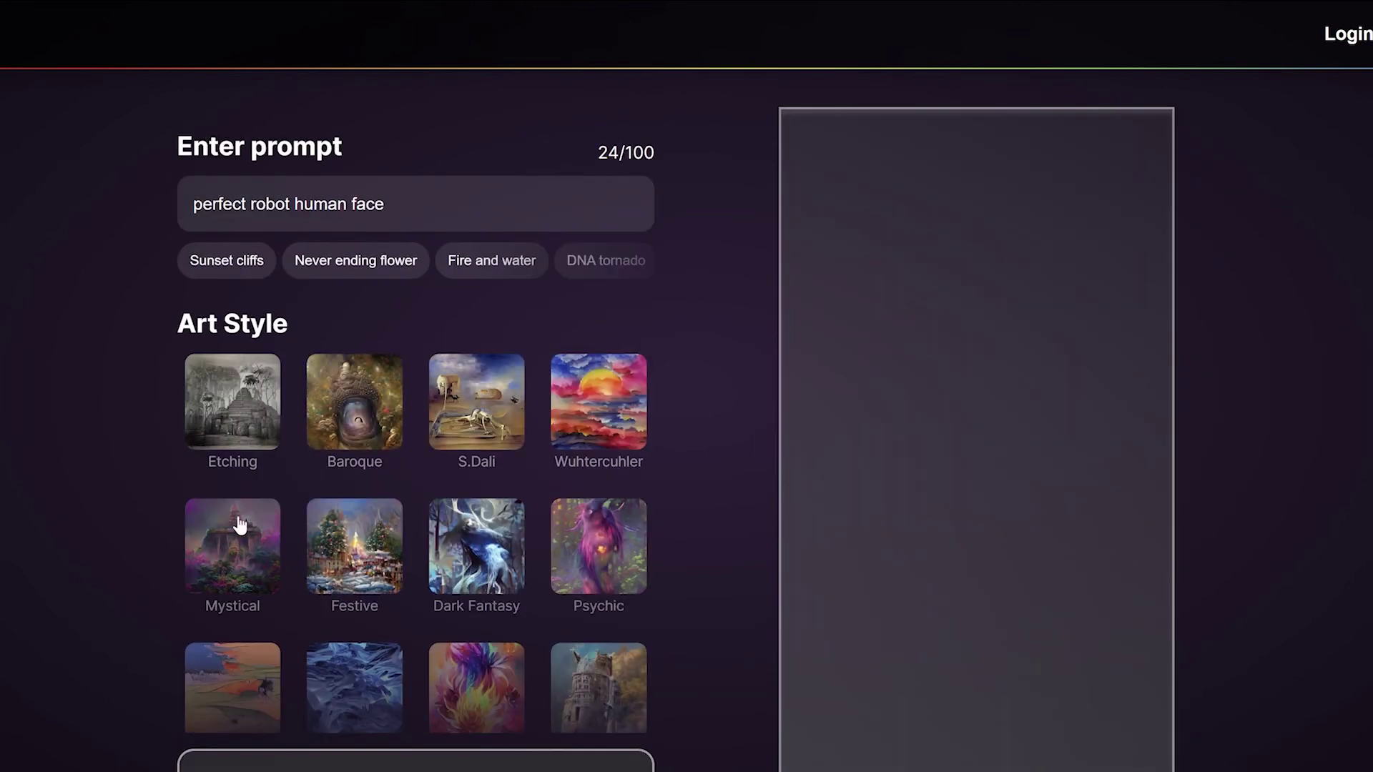
scroll(230, 505, "down", 2)
left_click(233, 508)
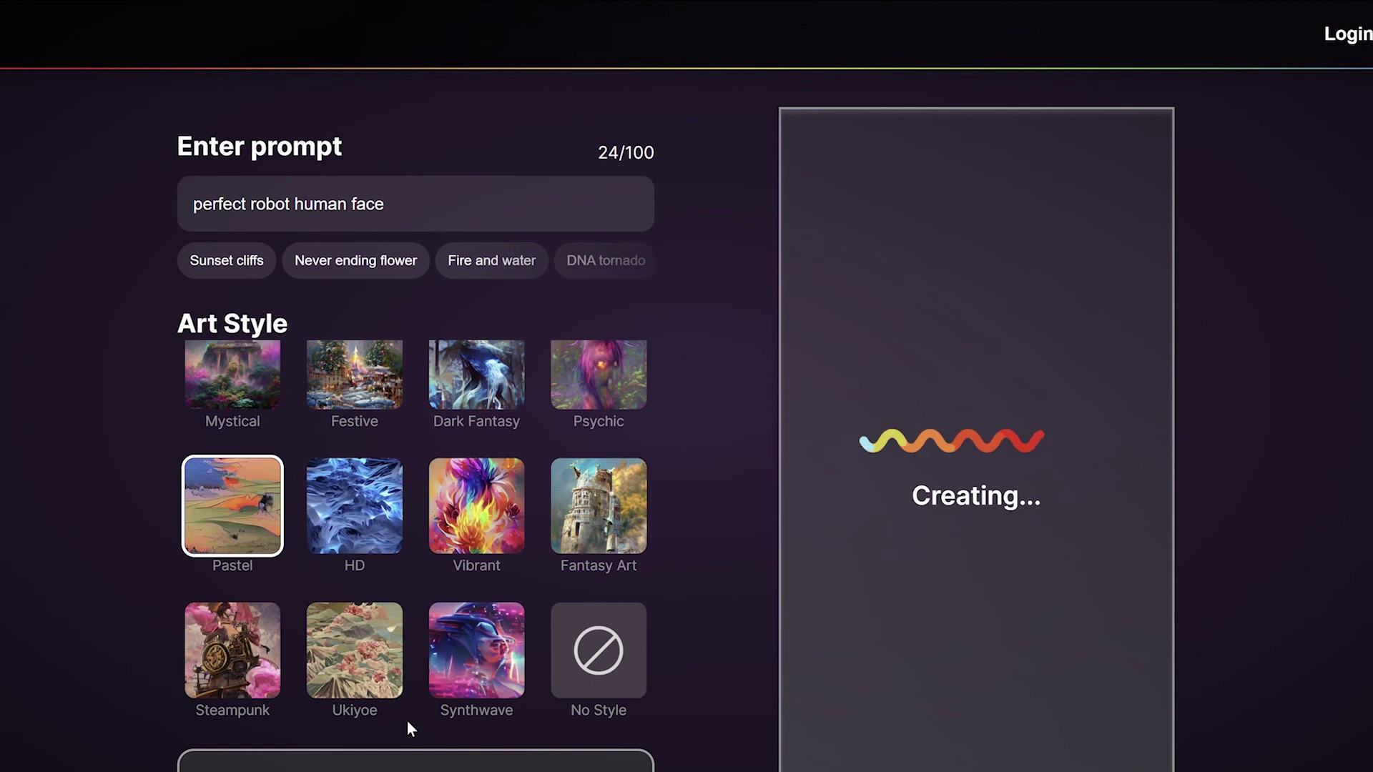